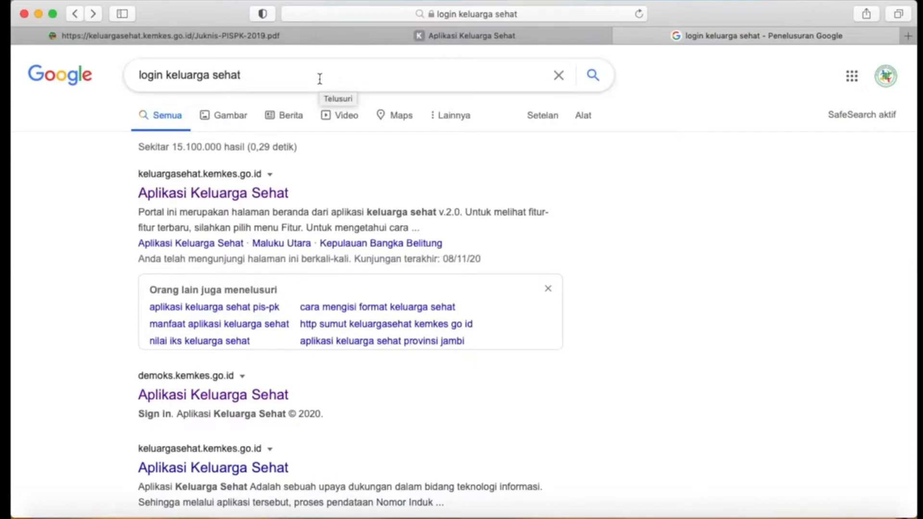
Search Google for "login keluarga sehat" and open the Aplikasi Keluarga Sehat portal at keluargasehat.kemkes.go.id.
{"action": "left_click", "coordinate": [282, 80]}
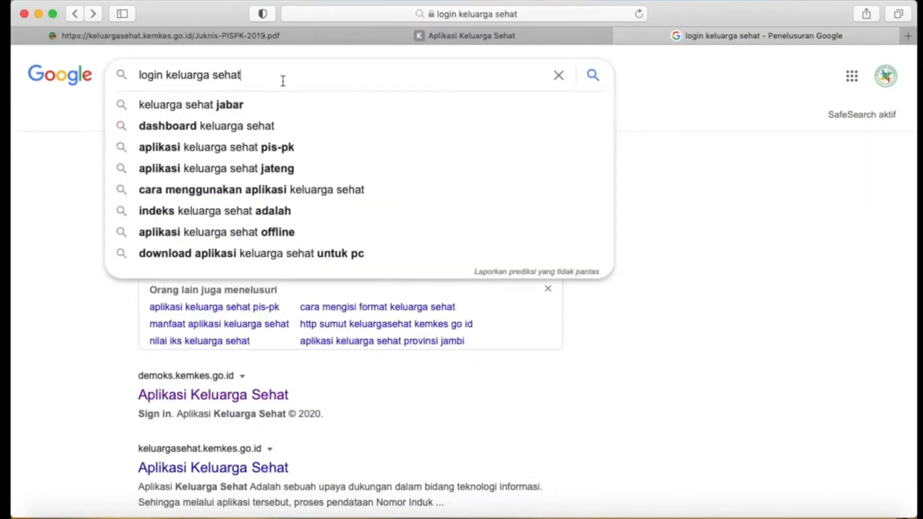
{"action": "key", "text": "Return"}
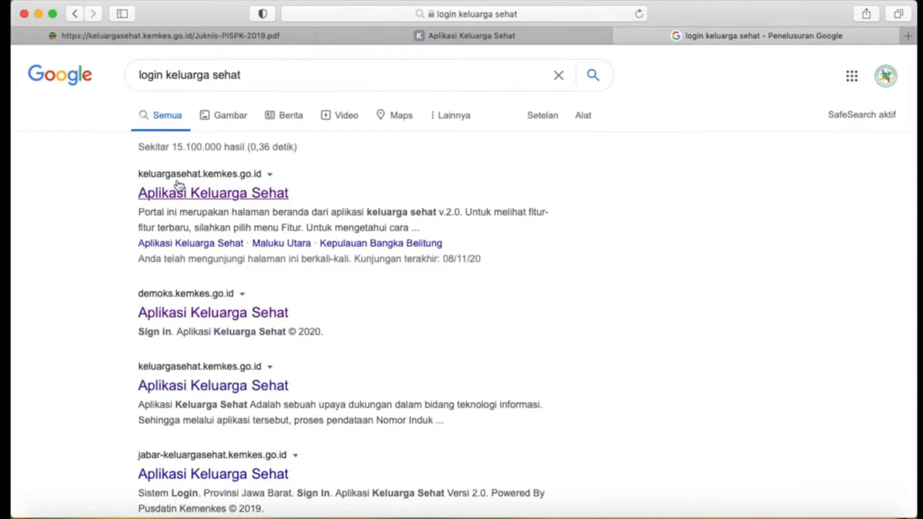
{"action": "left_click", "coordinate": [214, 197]}
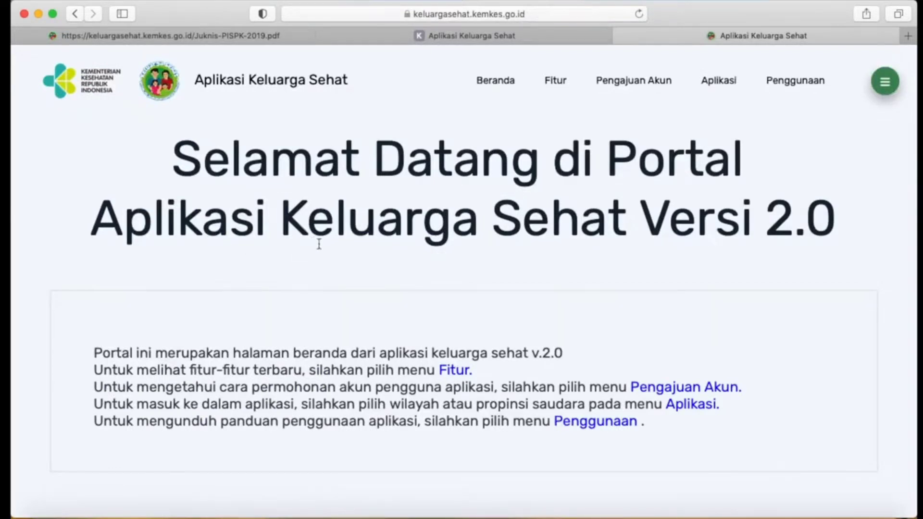
Read the descriptions in the portal's Fitur section, from Fitur Tahun Aktif through Fitur Crosstab.
{"action": "left_click", "coordinate": [454, 372]}
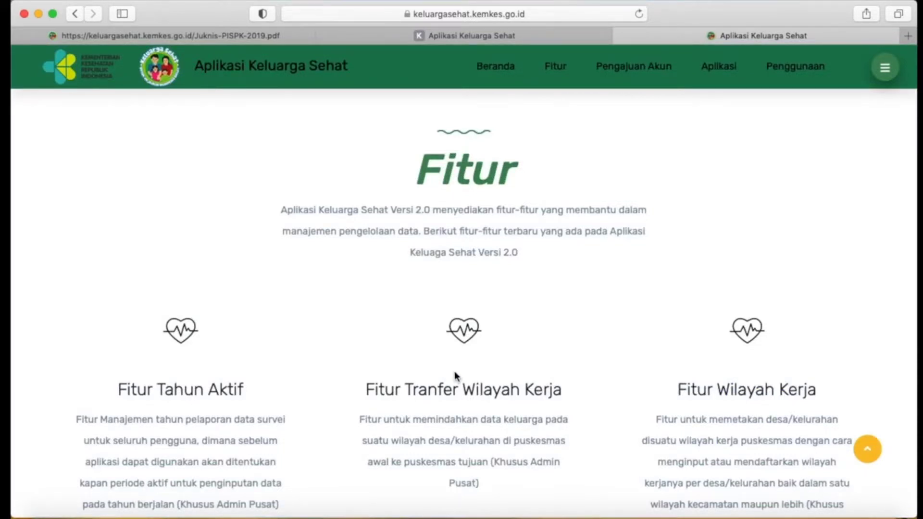
{"action": "scroll", "coordinate": [454, 371], "scroll_direction": "down", "scroll_amount": 3}
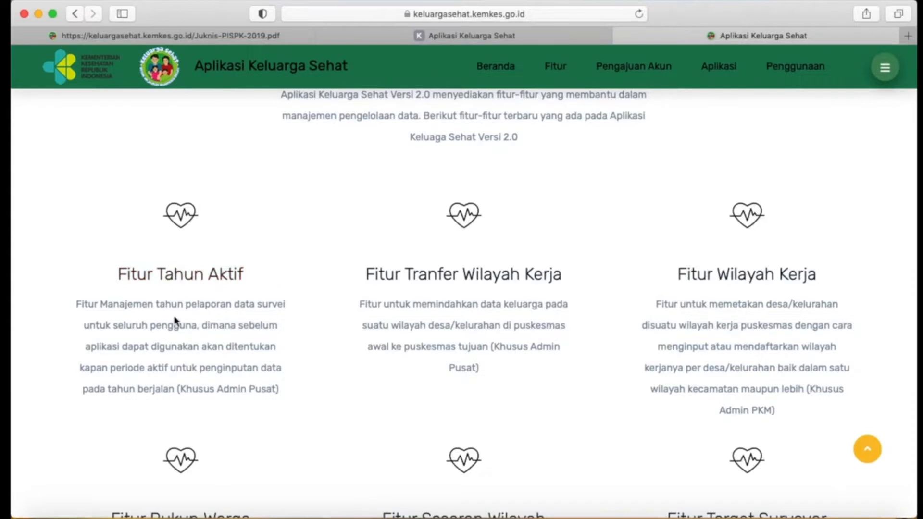
{"action": "scroll", "coordinate": [174, 318], "scroll_direction": "down", "scroll_amount": 2}
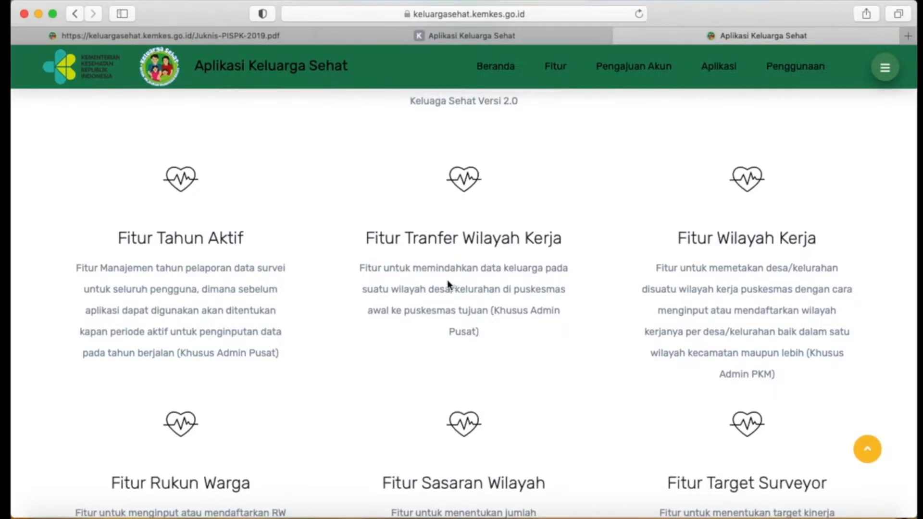
{"action": "scroll", "coordinate": [673, 224], "scroll_direction": "down", "scroll_amount": 2}
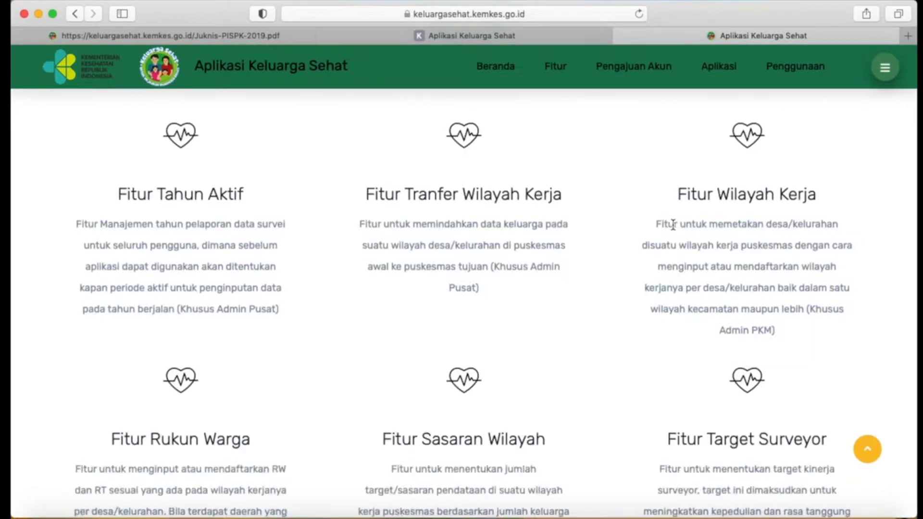
{"action": "scroll", "coordinate": [673, 224], "scroll_direction": "down", "scroll_amount": 1}
{"action": "scroll", "coordinate": [673, 225], "scroll_direction": "up", "scroll_amount": 1}
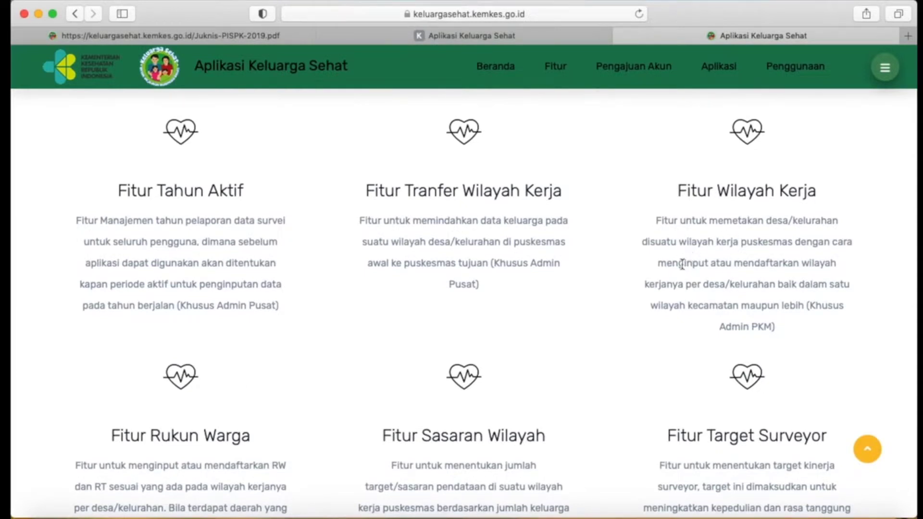
{"action": "scroll", "coordinate": [682, 264], "scroll_direction": "up", "scroll_amount": 2}
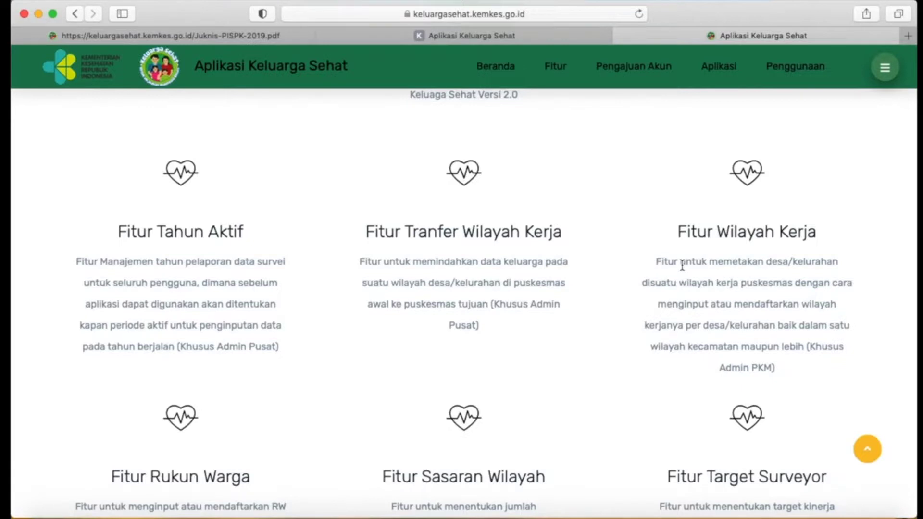
{"action": "scroll", "coordinate": [682, 265], "scroll_direction": "down", "scroll_amount": 2}
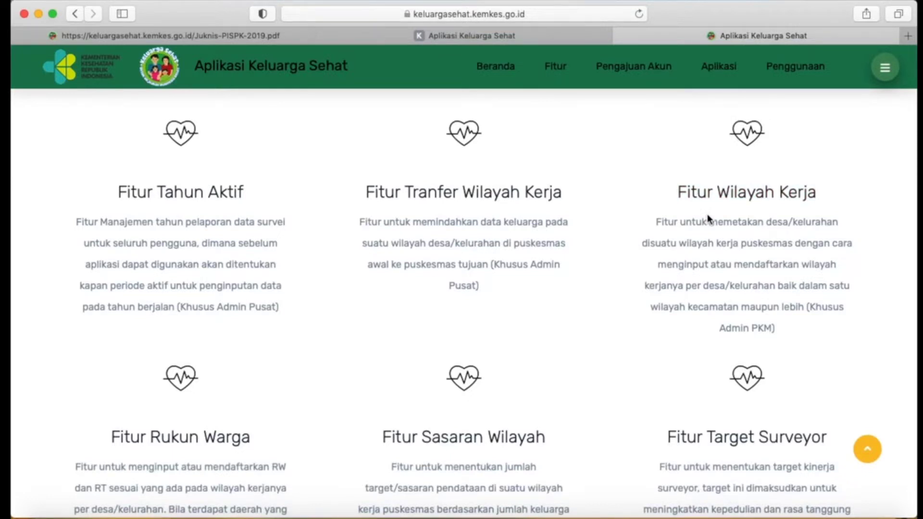
{"action": "scroll", "coordinate": [316, 299], "scroll_direction": "down", "scroll_amount": 5}
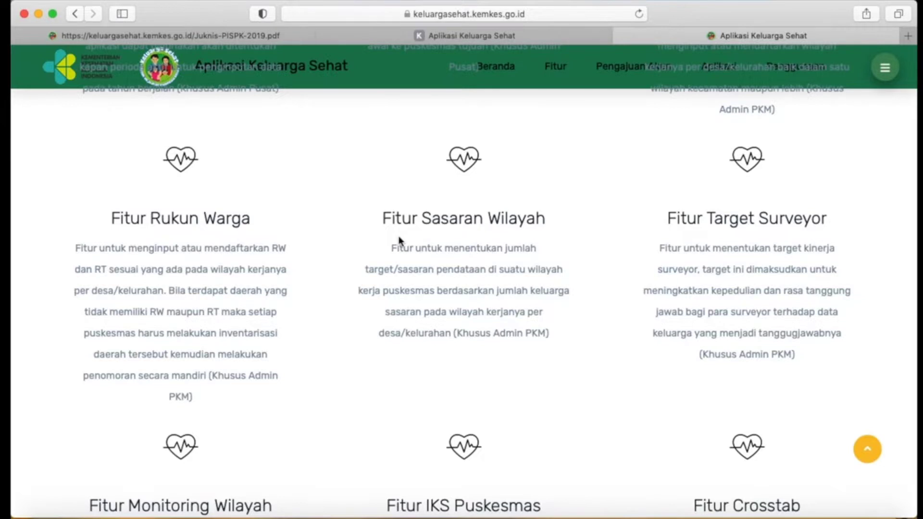
{"action": "scroll", "coordinate": [398, 240], "scroll_direction": "down", "scroll_amount": 2}
{"action": "scroll", "coordinate": [396, 240], "scroll_direction": "up", "scroll_amount": 2}
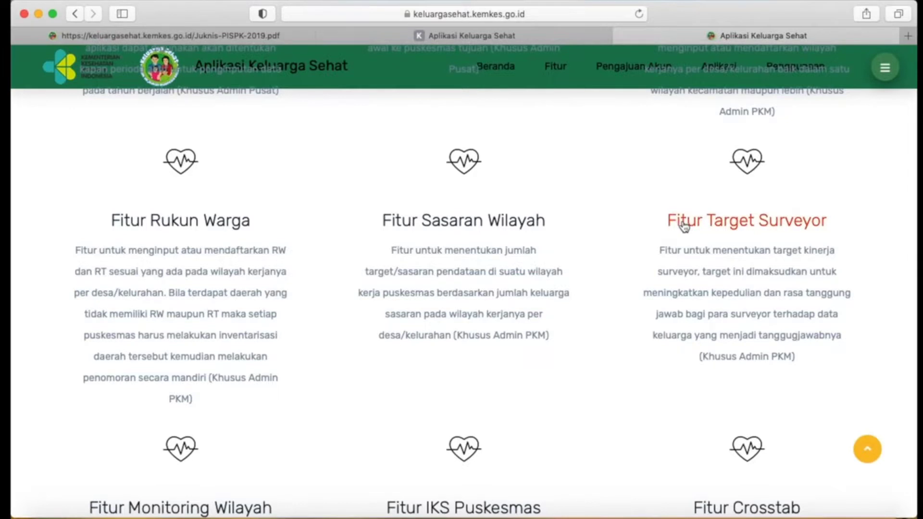
{"action": "scroll", "coordinate": [678, 228], "scroll_direction": "down", "scroll_amount": 2}
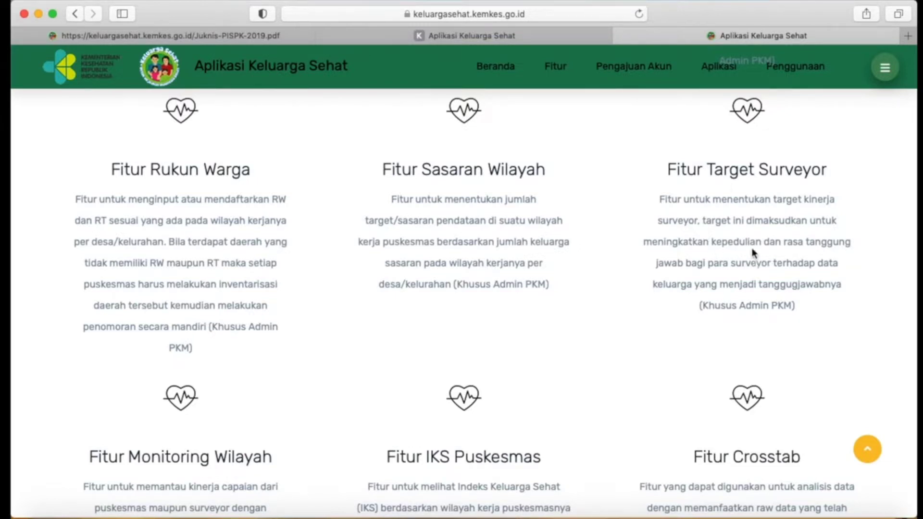
{"action": "scroll", "coordinate": [127, 301], "scroll_direction": "down", "scroll_amount": 4}
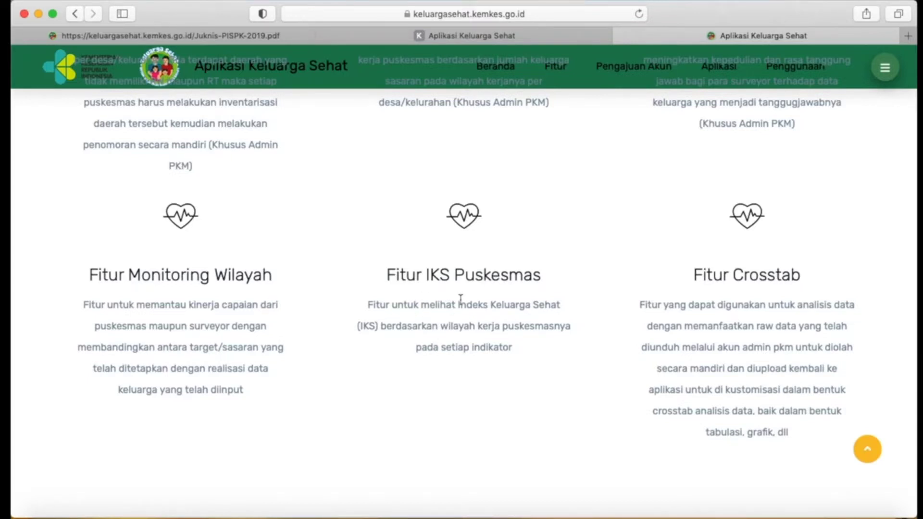
{"action": "scroll", "coordinate": [680, 288], "scroll_direction": "up", "scroll_amount": 1}
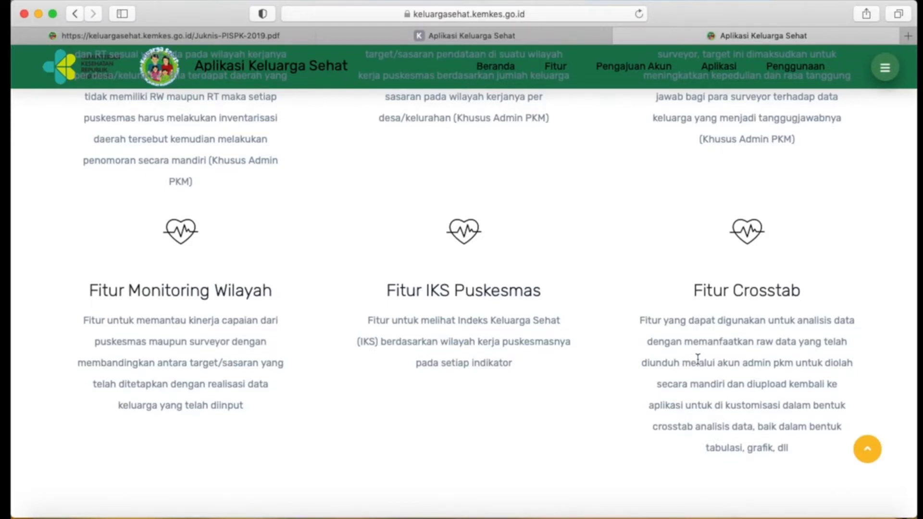
{"action": "scroll", "coordinate": [697, 360], "scroll_direction": "down", "scroll_amount": 3}
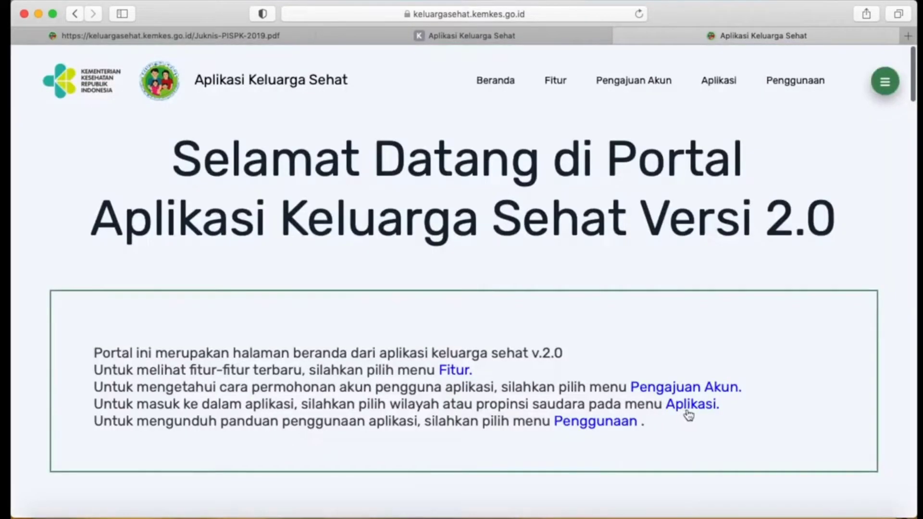
Open the Kalimantan Barat login page from the portal's Aplikasi list of provinces.
{"action": "left_click", "coordinate": [687, 408]}
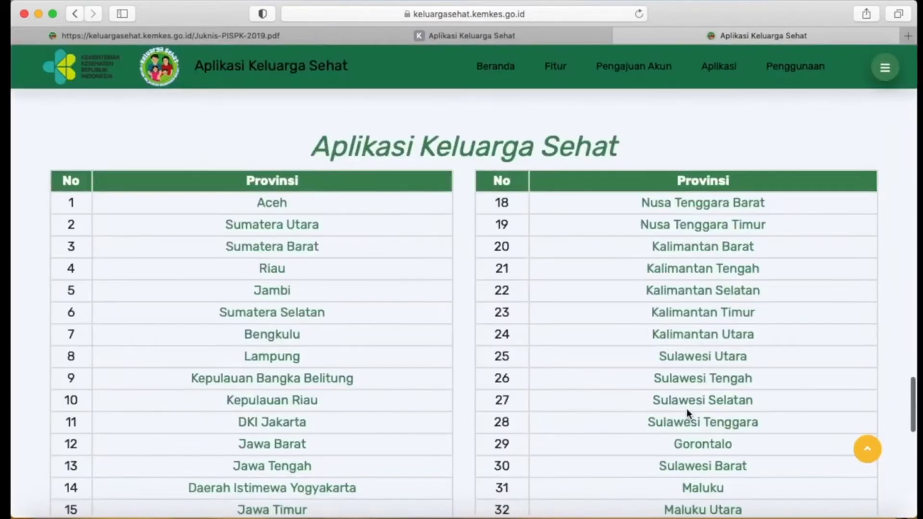
{"action": "scroll", "coordinate": [257, 247], "scroll_direction": "down", "scroll_amount": 3}
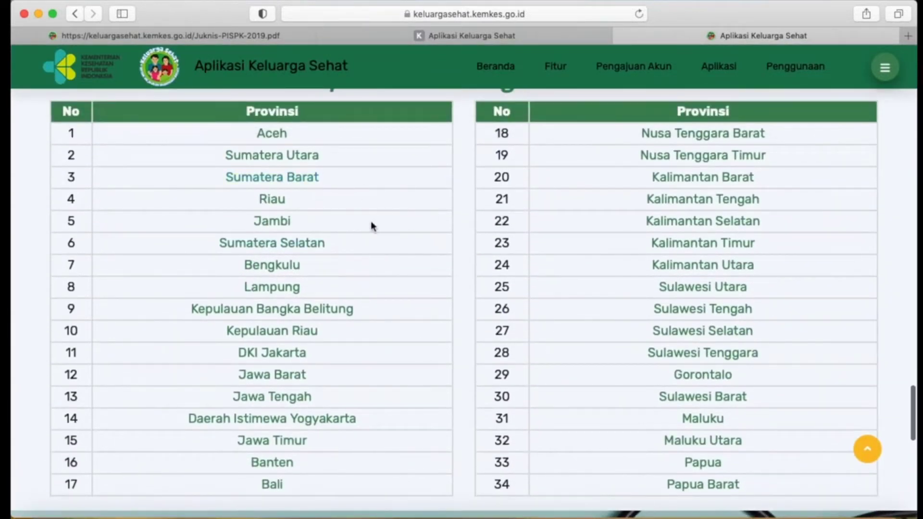
{"action": "scroll", "coordinate": [579, 206], "scroll_direction": "down", "scroll_amount": 2}
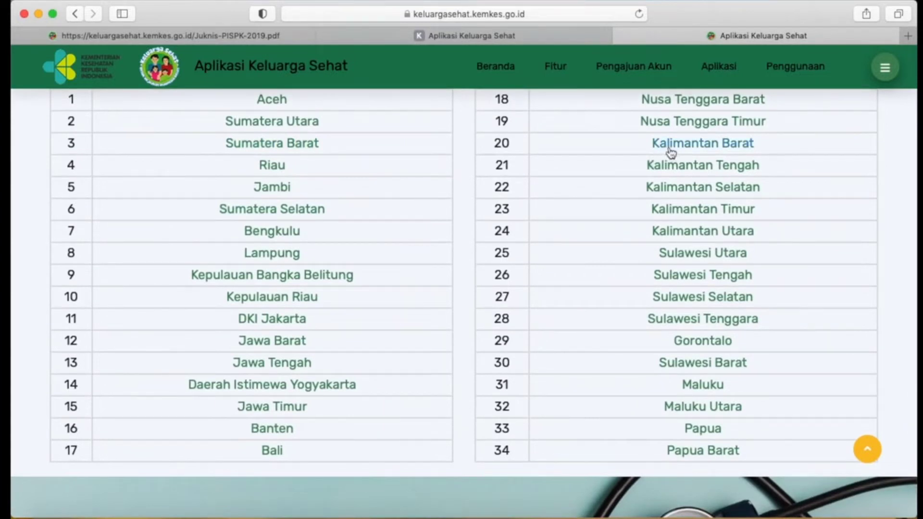
{"action": "left_click", "coordinate": [670, 149]}
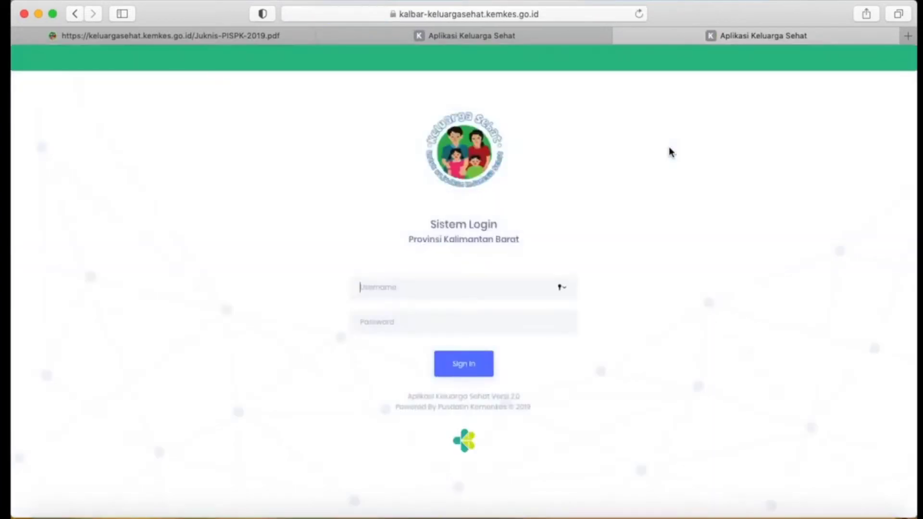
{"action": "left_click", "coordinate": [741, 291]}
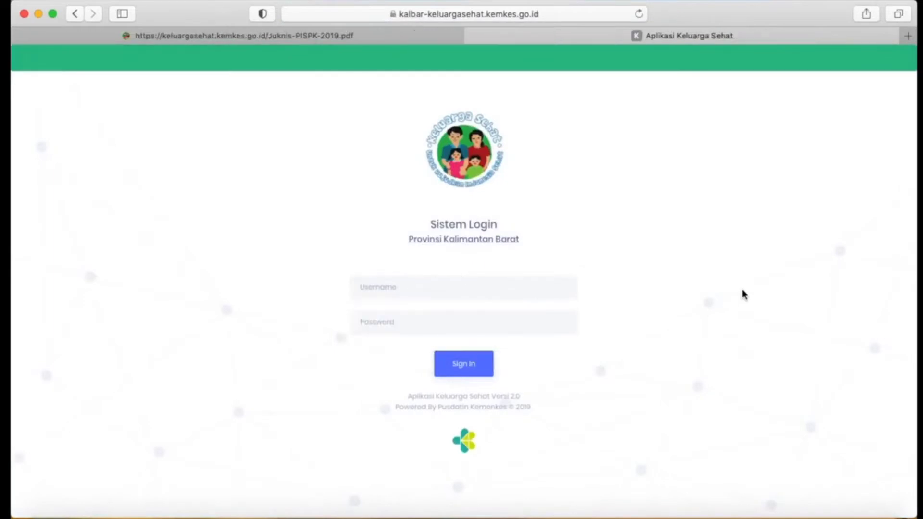
Sign in to the Kalimantan Barat system with the account username and password, and save the password in the browser.
{"action": "left_click", "coordinate": [390, 287]}
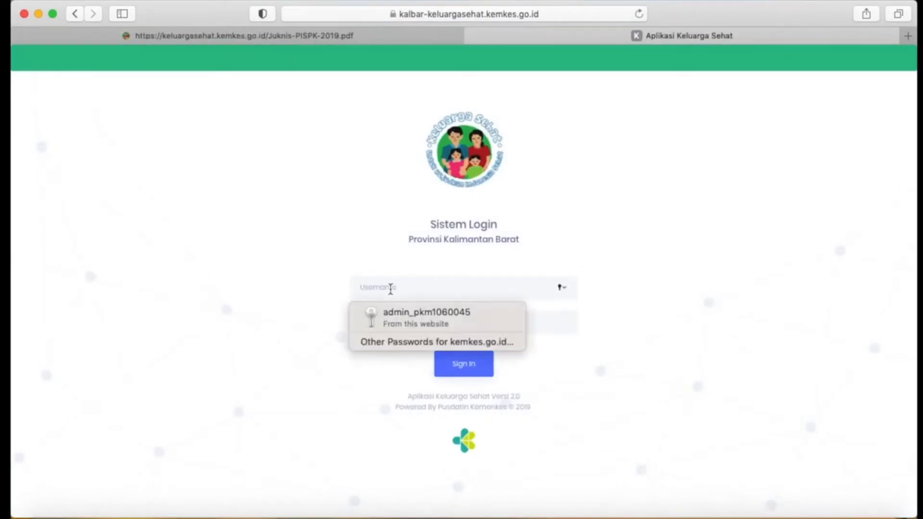
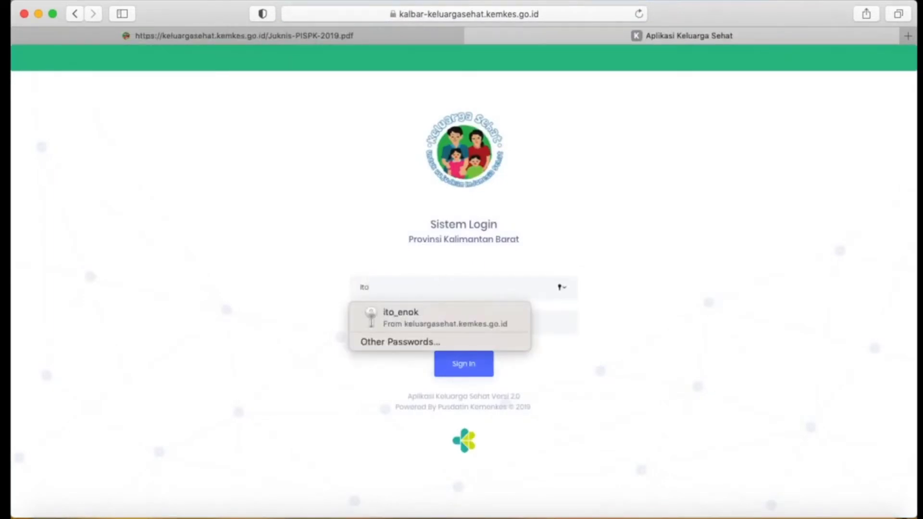
{"action": "left_click", "coordinate": [431, 321]}
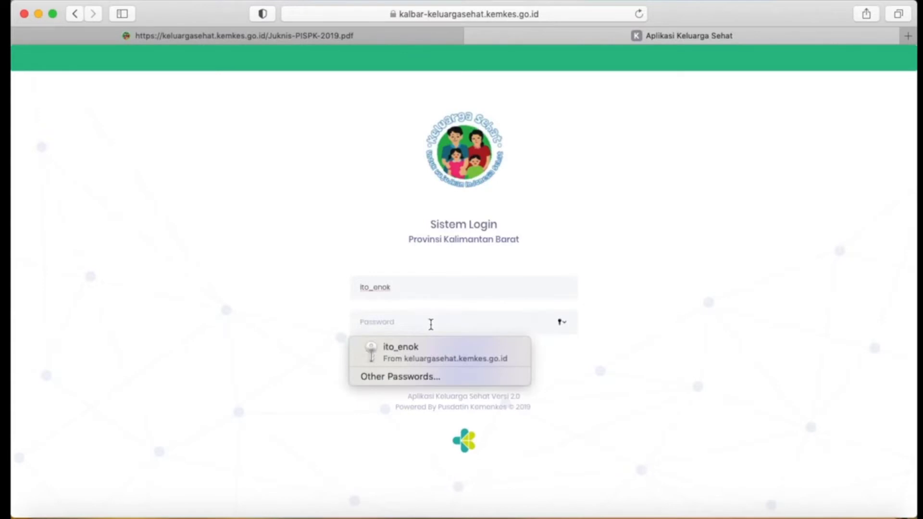
{"action": "type", "text": "12345"}
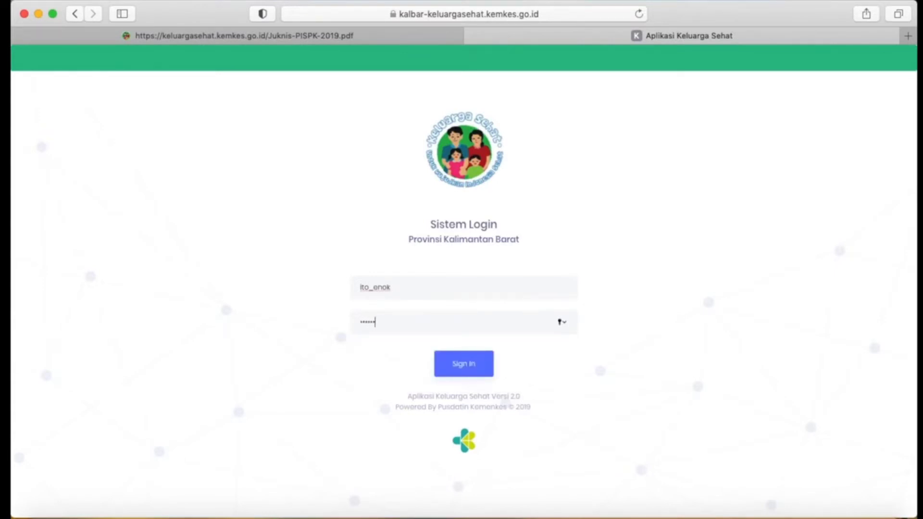
{"action": "key", "text": "Return"}
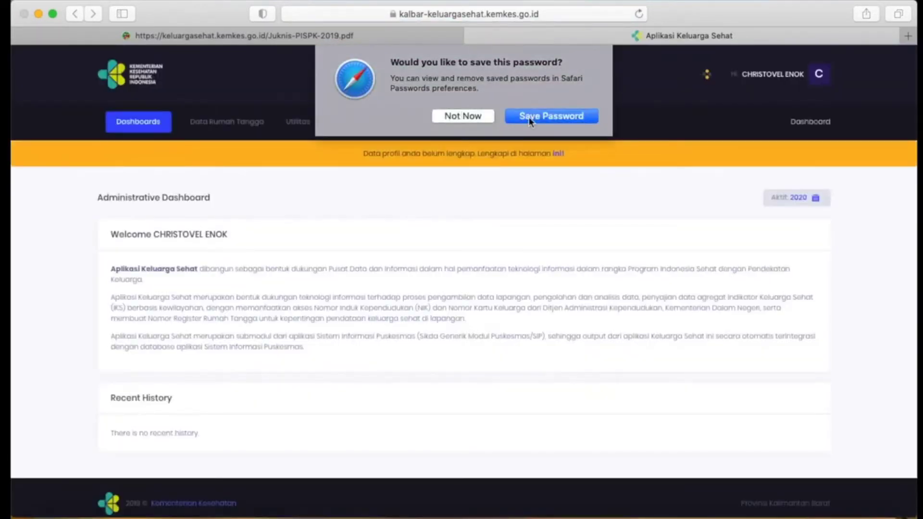
{"action": "left_click", "coordinate": [529, 117]}
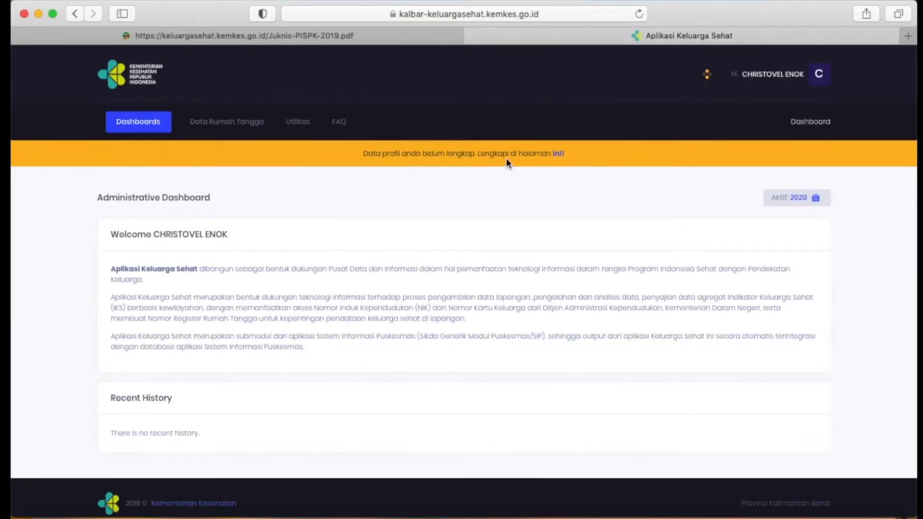
Examine the Profile, Account and Change Password sections of the user's profile, and return to the dashboard.
{"action": "left_click", "coordinate": [558, 159]}
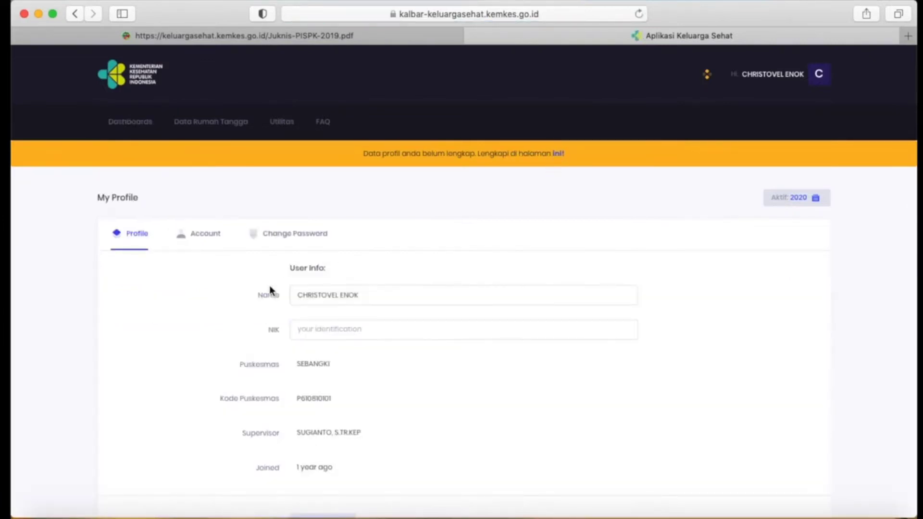
{"action": "scroll", "coordinate": [383, 219], "scroll_direction": "down", "scroll_amount": 3}
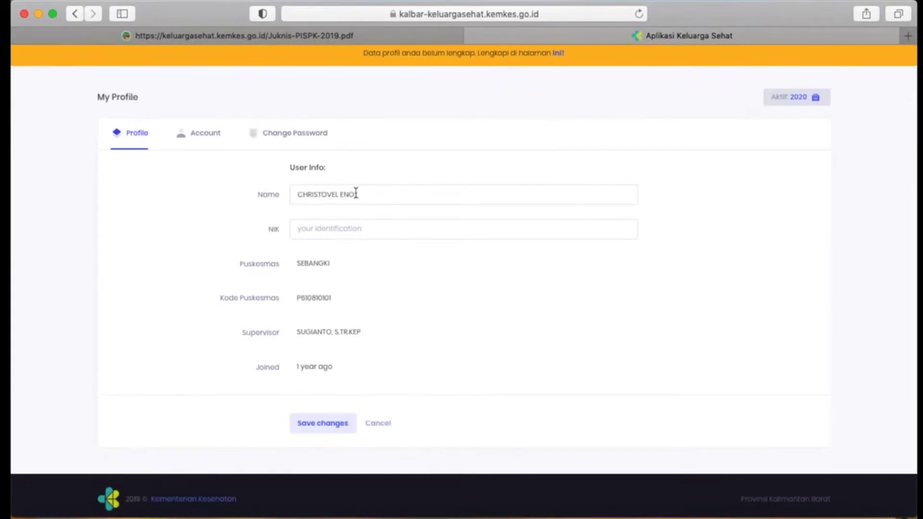
{"action": "left_click", "coordinate": [355, 234]}
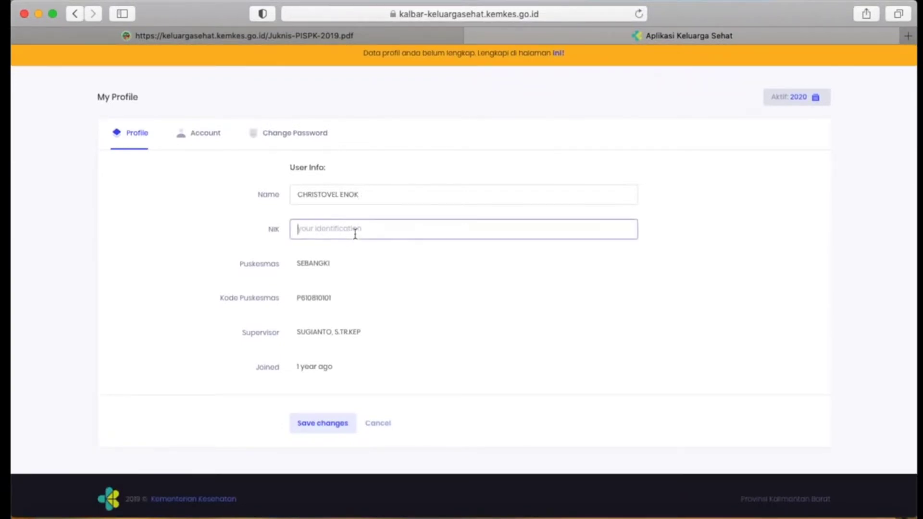
{"action": "scroll", "coordinate": [407, 310], "scroll_direction": "down", "scroll_amount": 1}
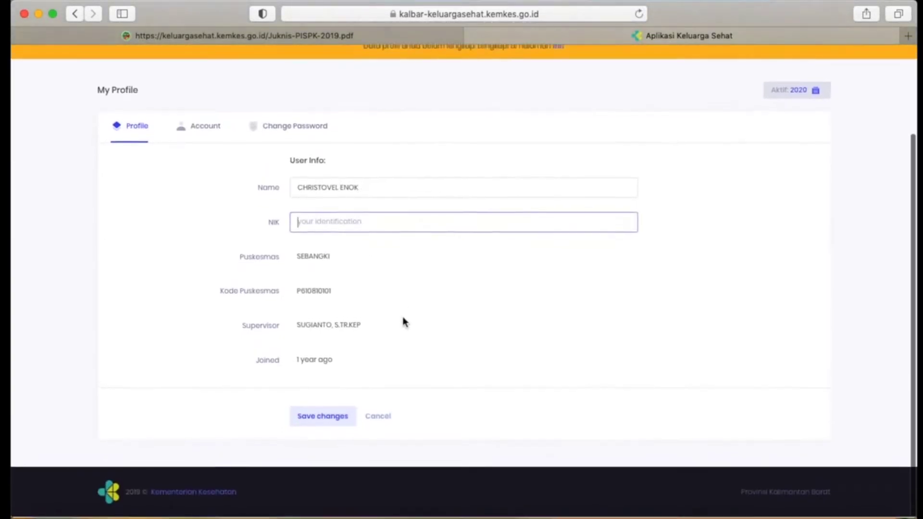
{"action": "left_click", "coordinate": [198, 128]}
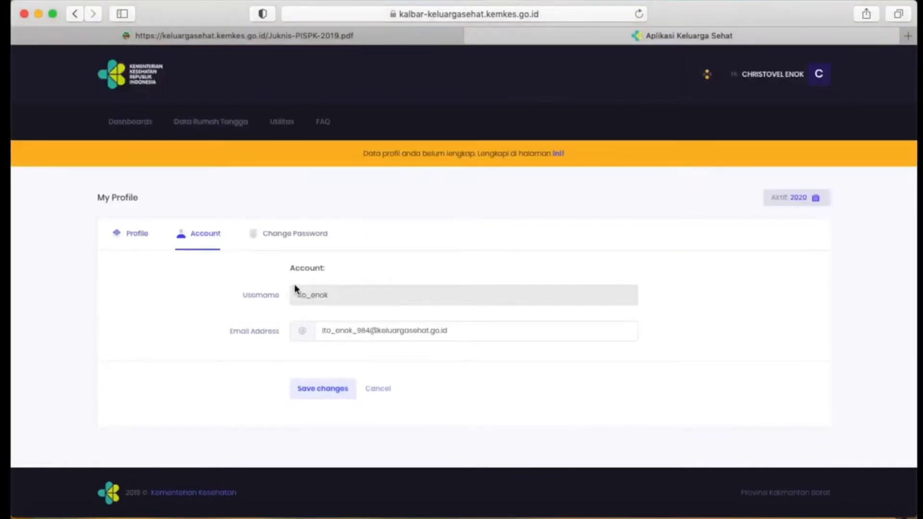
{"action": "left_click", "coordinate": [302, 246]}
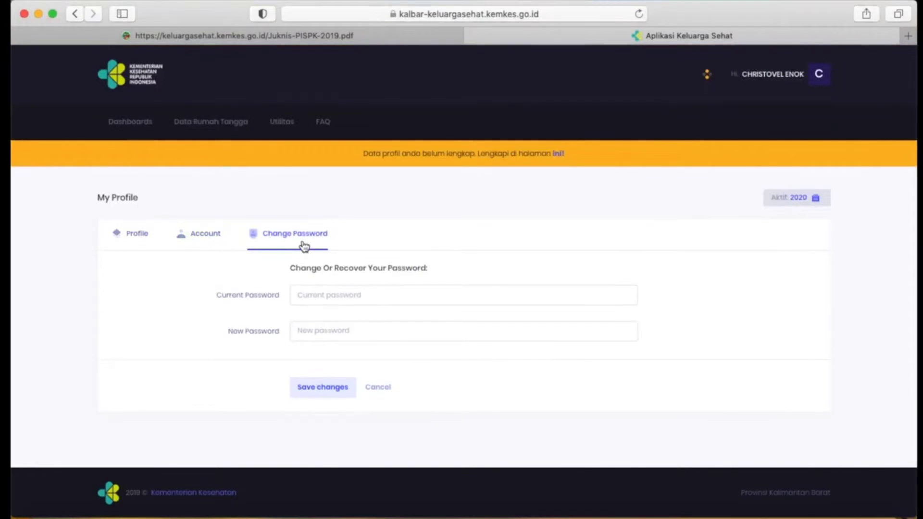
{"action": "left_click", "coordinate": [137, 125]}
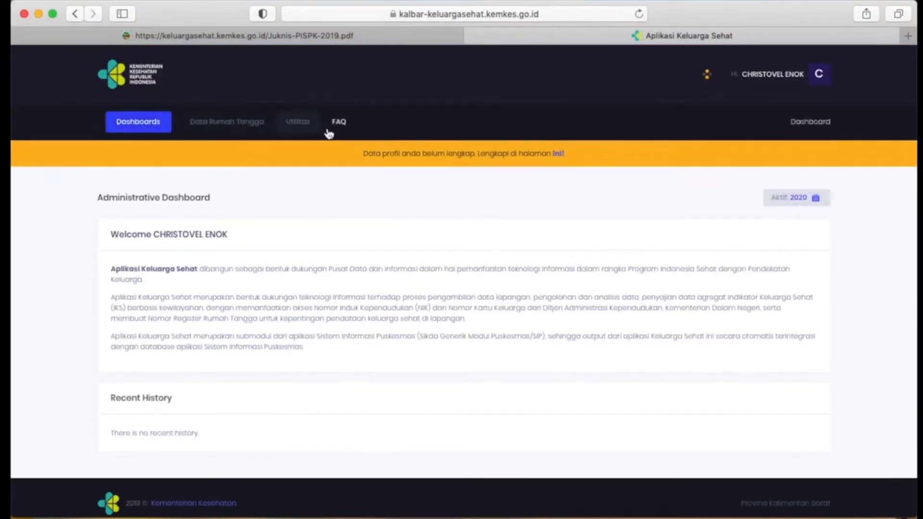
{"action": "left_click", "coordinate": [137, 128]}
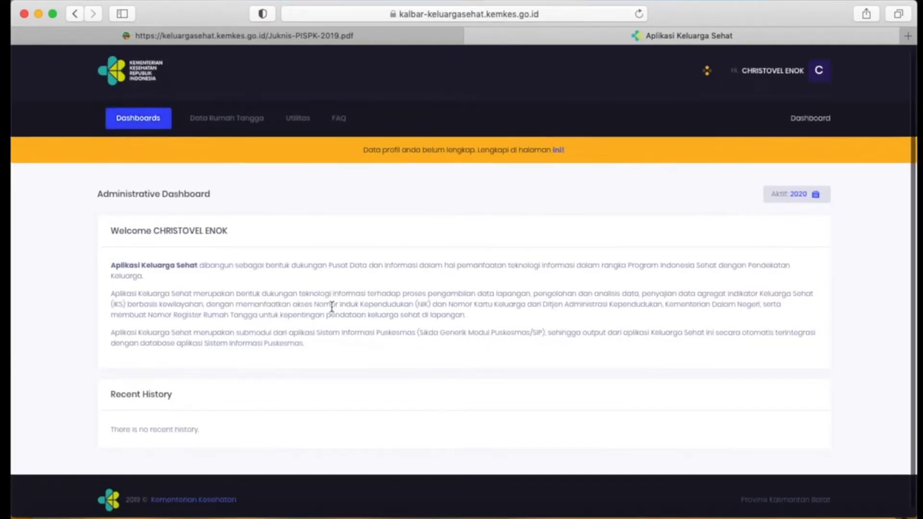
Open the Data Rumah Tangga list and examine its household records and total number of entries.
{"action": "scroll", "coordinate": [169, 146], "scroll_direction": "down", "scroll_amount": 1}
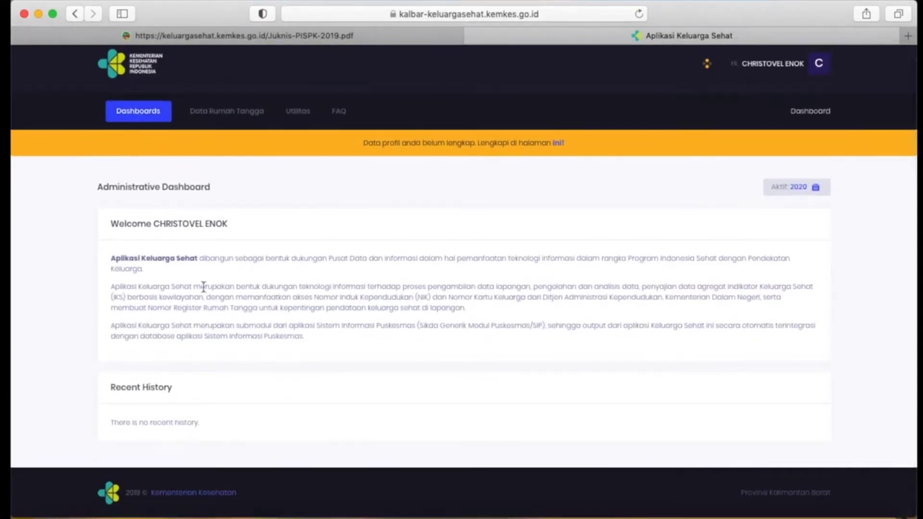
{"action": "left_click", "coordinate": [213, 114]}
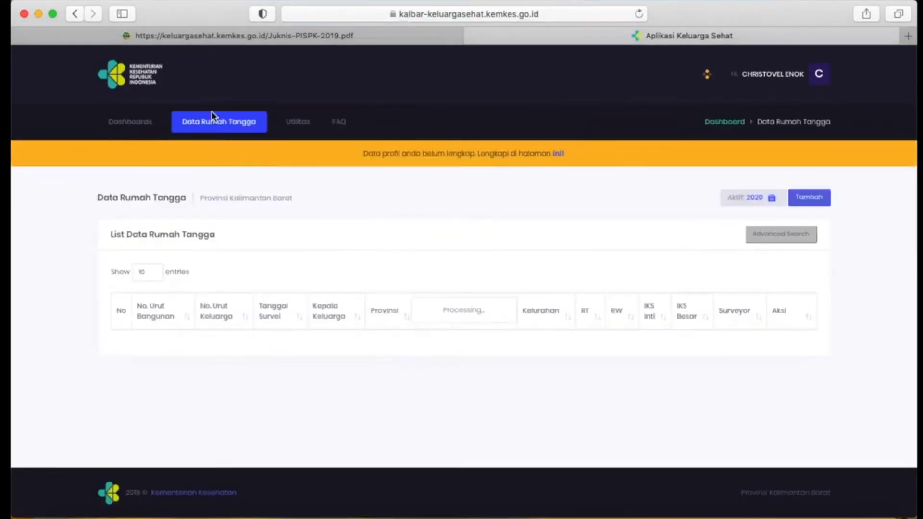
{"action": "scroll", "coordinate": [402, 232], "scroll_direction": "down", "scroll_amount": 5}
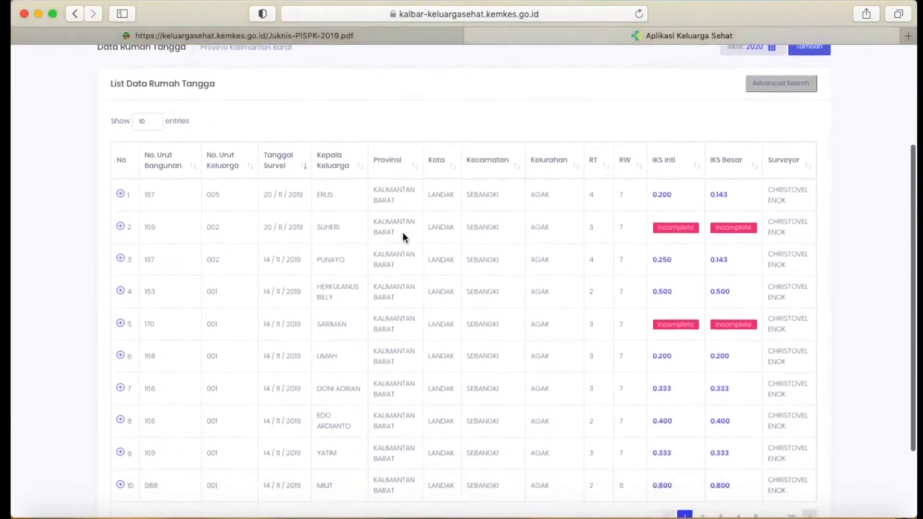
{"action": "scroll", "coordinate": [403, 236], "scroll_direction": "down", "scroll_amount": 2}
{"action": "scroll", "coordinate": [402, 235], "scroll_direction": "up", "scroll_amount": 5}
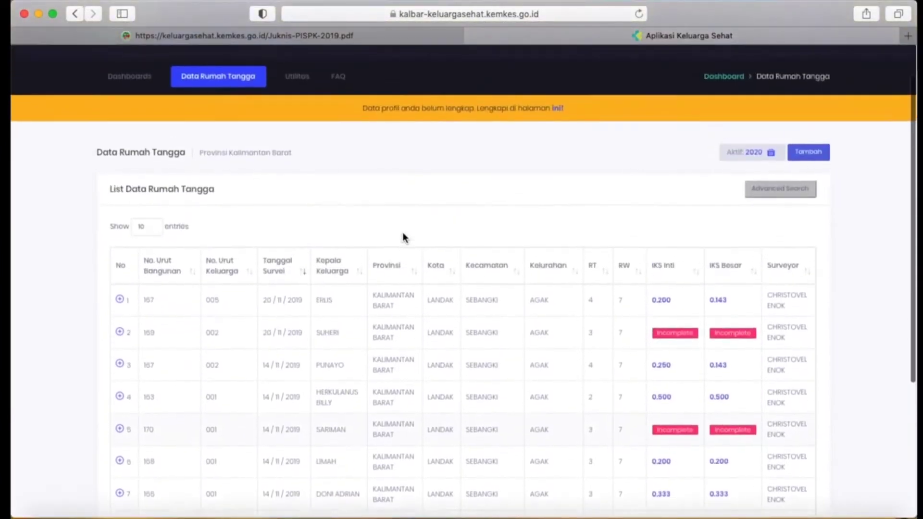
{"action": "scroll", "coordinate": [402, 237], "scroll_direction": "down", "scroll_amount": 5}
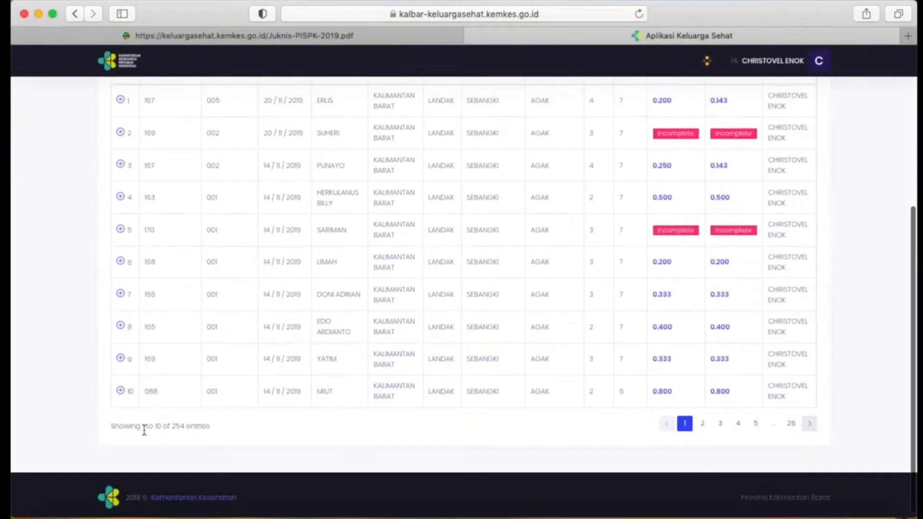
{"action": "double_click", "coordinate": [178, 426]}
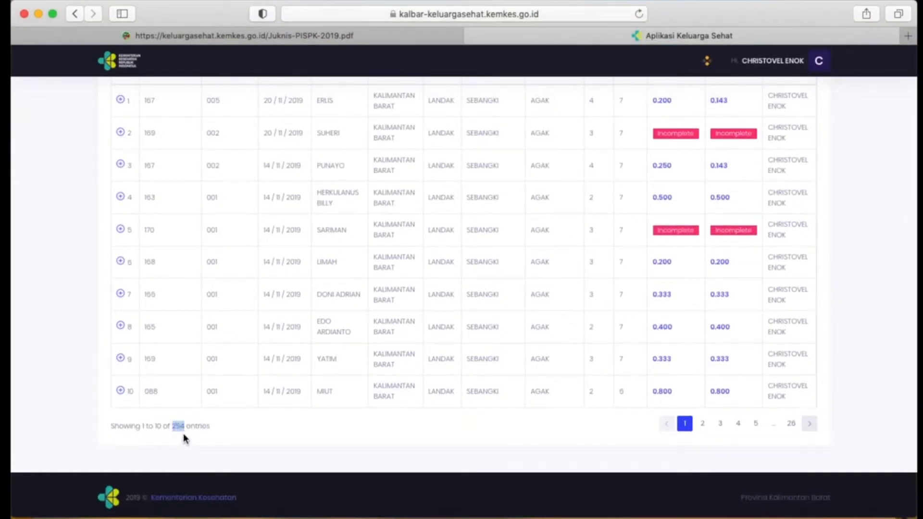
{"action": "scroll", "coordinate": [197, 323], "scroll_direction": "up", "scroll_amount": 5}
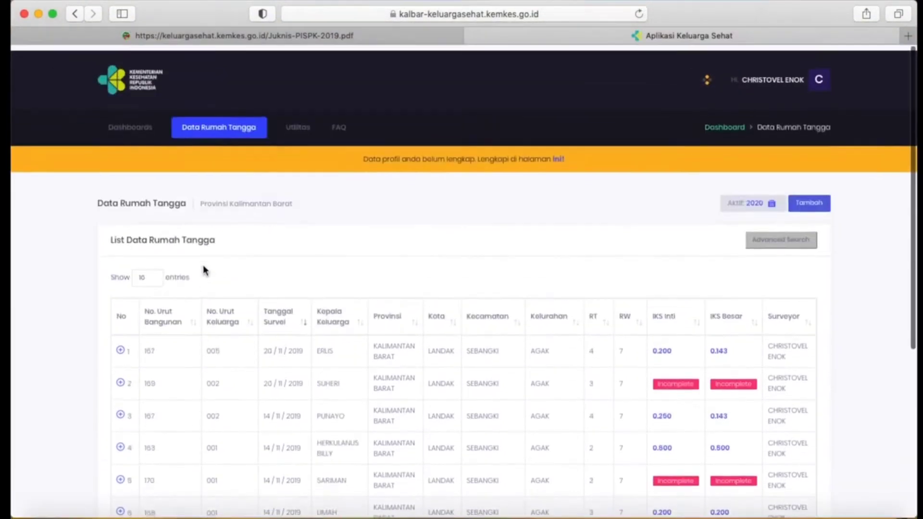
View the Utilitas options and the FAQ page, and return to the Data Rumah Tangga list.
{"action": "left_click", "coordinate": [291, 124]}
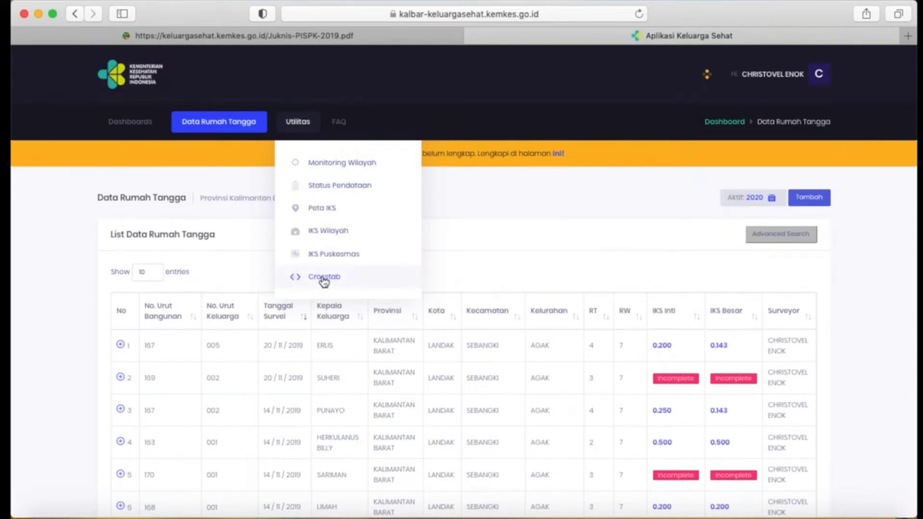
{"action": "left_click", "coordinate": [340, 129]}
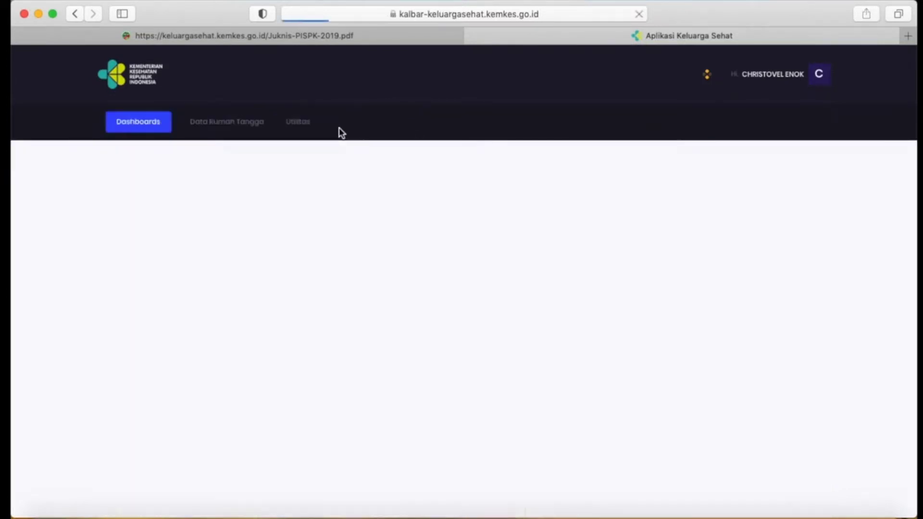
{"action": "left_click", "coordinate": [192, 120]}
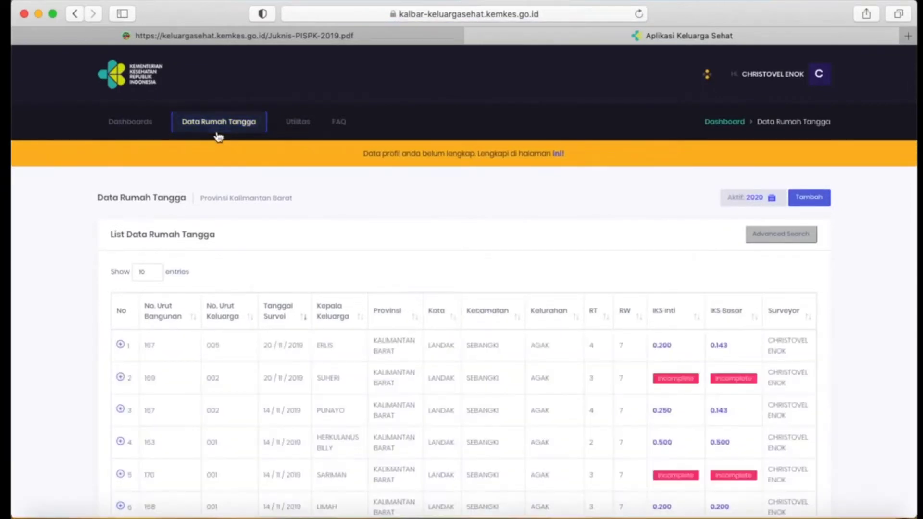
Sort the household list by IKS Inti in ascending order to bring the Incomplete records first.
{"action": "scroll", "coordinate": [334, 274], "scroll_direction": "down", "scroll_amount": 5}
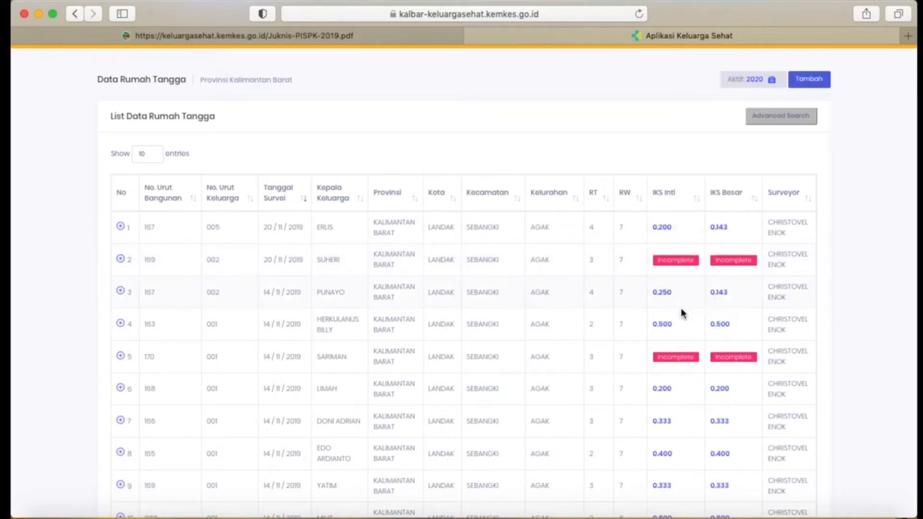
{"action": "scroll", "coordinate": [655, 326], "scroll_direction": "down", "scroll_amount": 5}
{"action": "scroll", "coordinate": [679, 309], "scroll_direction": "up", "scroll_amount": 10}
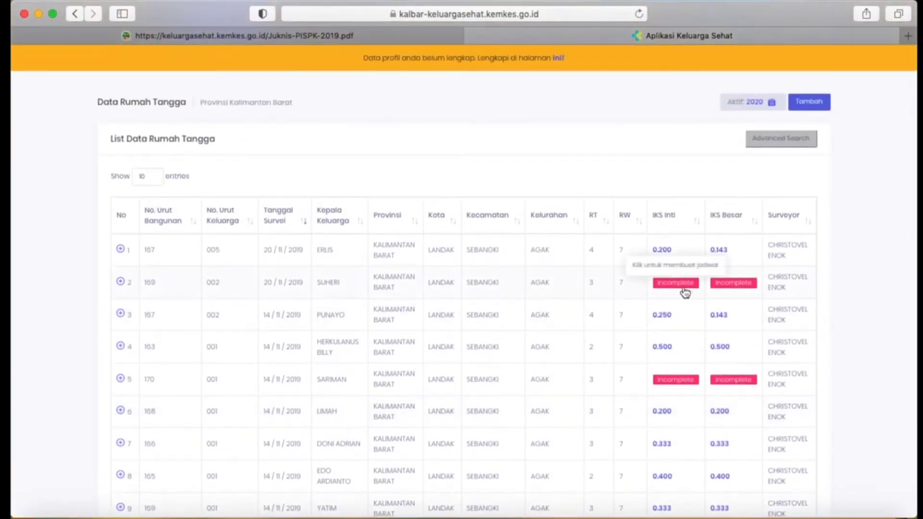
{"action": "scroll", "coordinate": [685, 292], "scroll_direction": "down", "scroll_amount": 5}
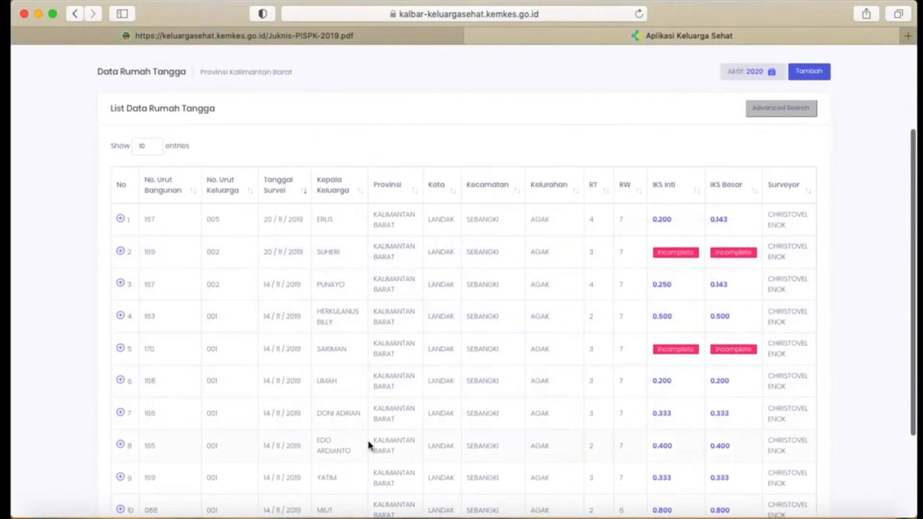
{"action": "scroll", "coordinate": [414, 303], "scroll_direction": "down", "scroll_amount": 3}
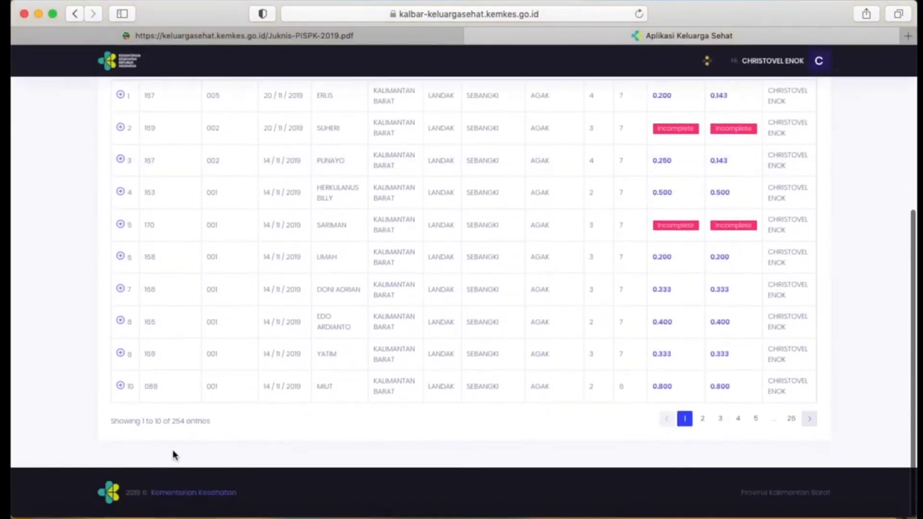
{"action": "scroll", "coordinate": [551, 377], "scroll_direction": "up", "scroll_amount": 3}
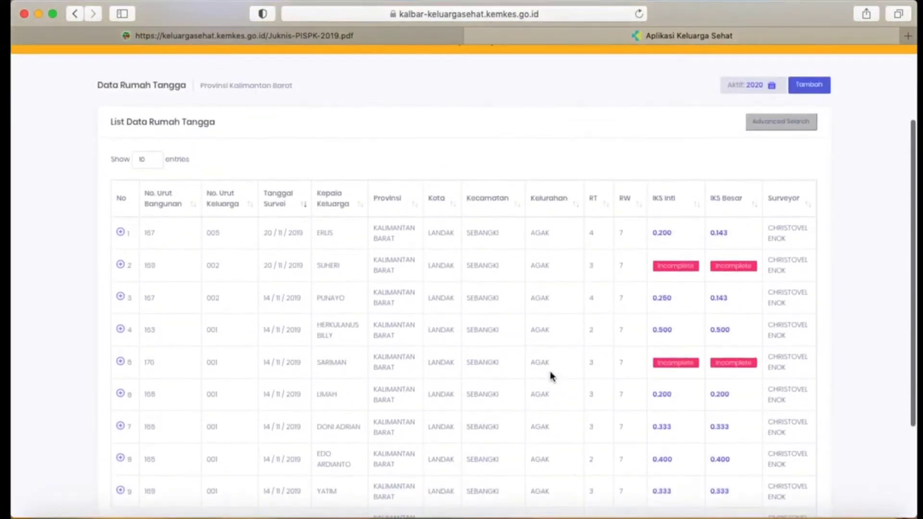
{"action": "left_click", "coordinate": [697, 204]}
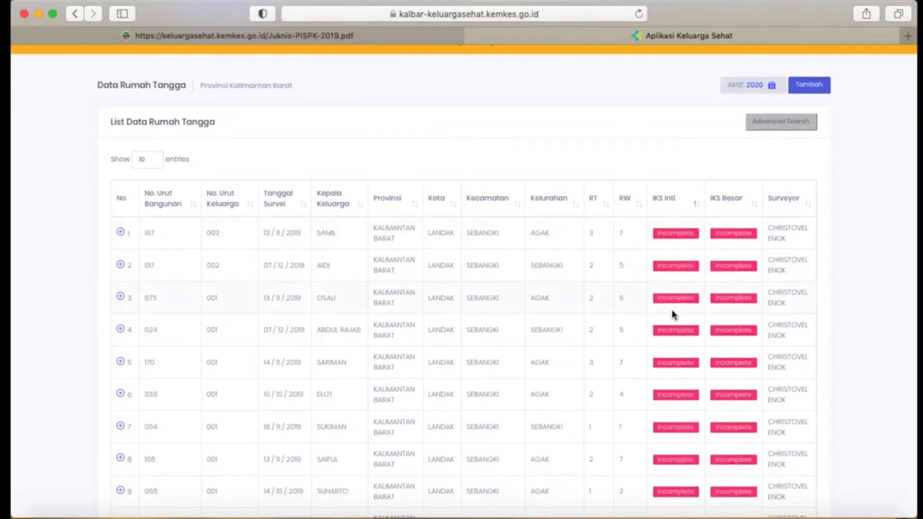
{"action": "scroll", "coordinate": [671, 309], "scroll_direction": "down", "scroll_amount": 5}
{"action": "scroll", "coordinate": [669, 304], "scroll_direction": "up", "scroll_amount": 4}
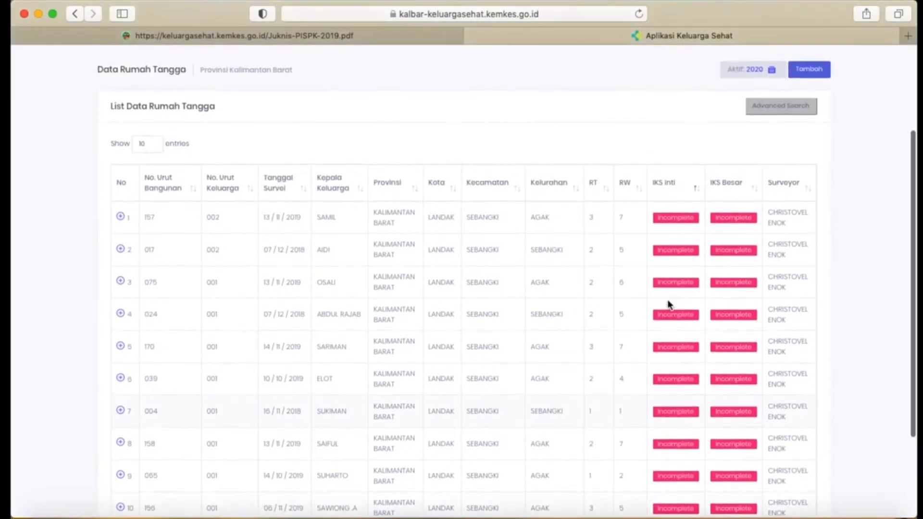
Set the household list to show 50 entries per page and look through the Incomplete records.
{"action": "left_click", "coordinate": [141, 146]}
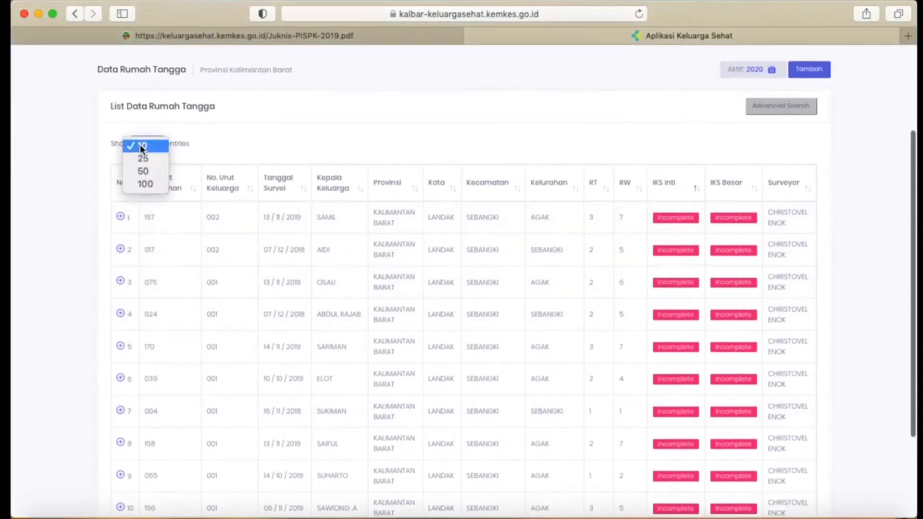
{"action": "left_click", "coordinate": [144, 171]}
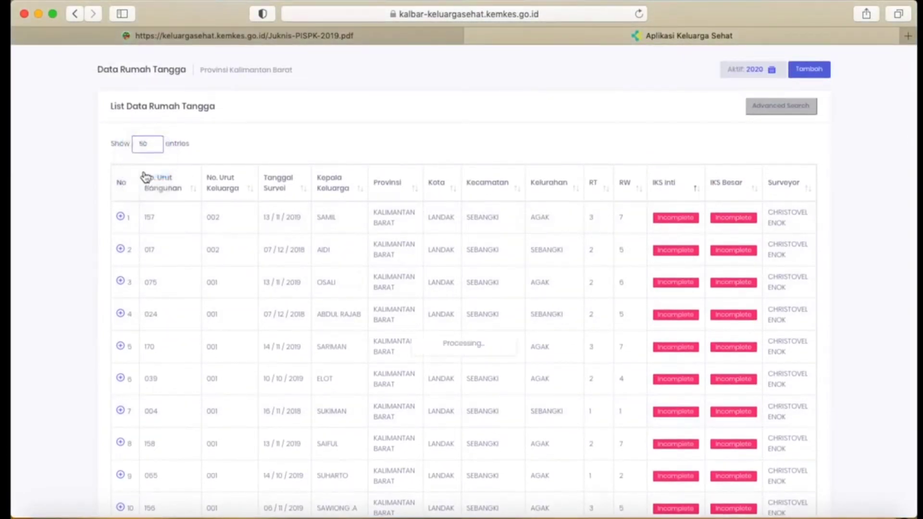
{"action": "scroll", "coordinate": [606, 345], "scroll_direction": "up", "scroll_amount": 3}
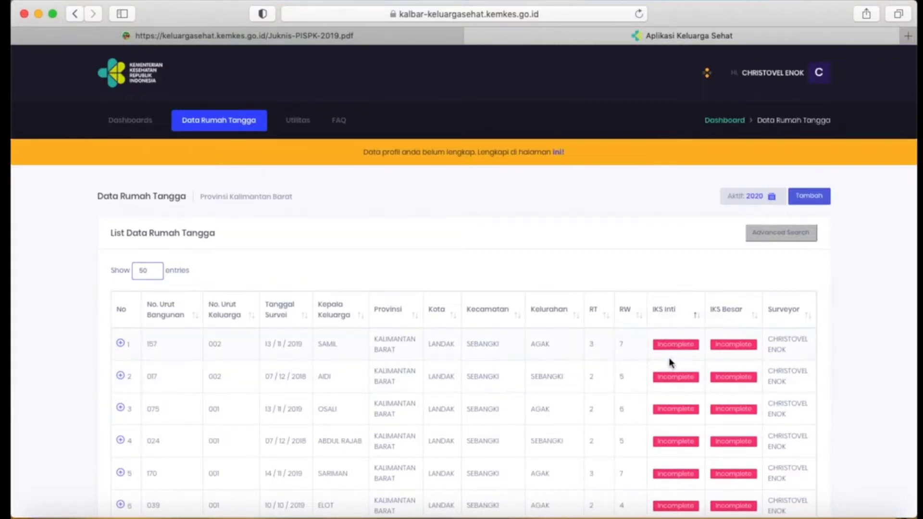
{"action": "scroll", "coordinate": [670, 359], "scroll_direction": "down", "scroll_amount": 3}
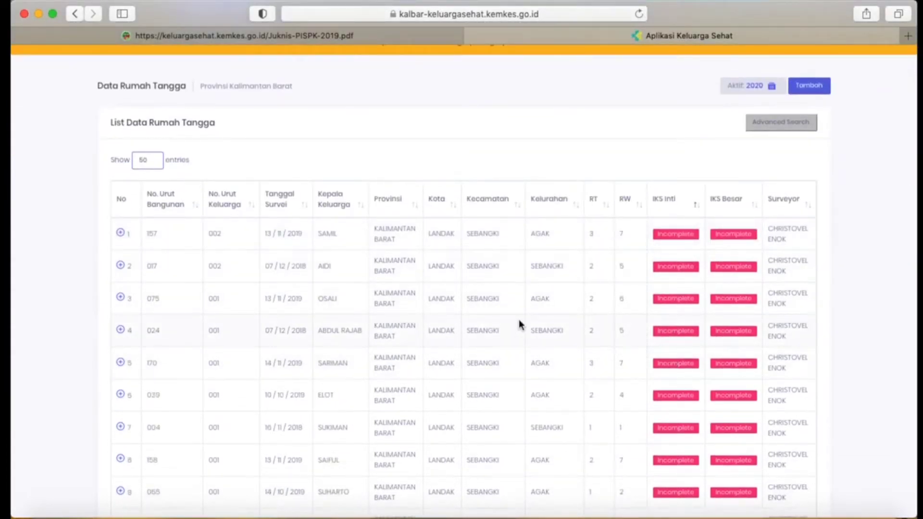
{"action": "scroll", "coordinate": [518, 320], "scroll_direction": "up", "scroll_amount": 2}
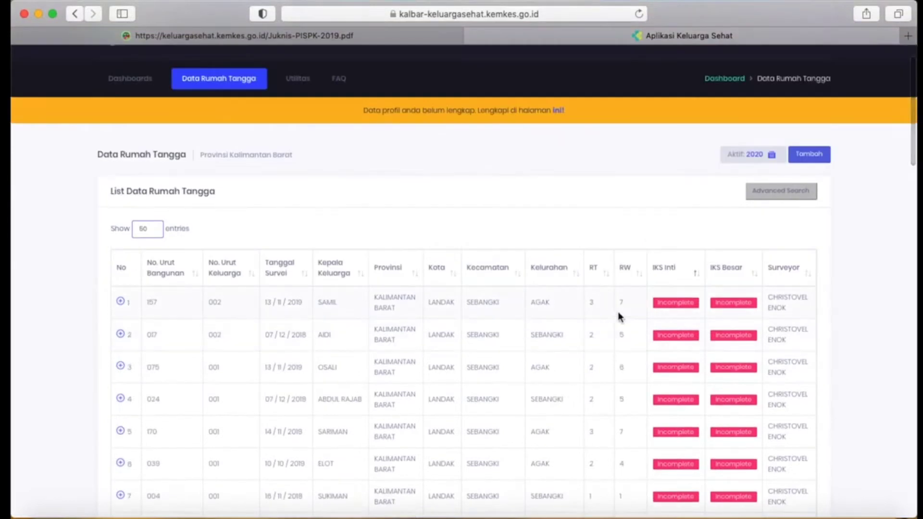
View the first household's available actions and its Jadwal Kunjungan form, and return to the list.
{"action": "left_click", "coordinate": [121, 302]}
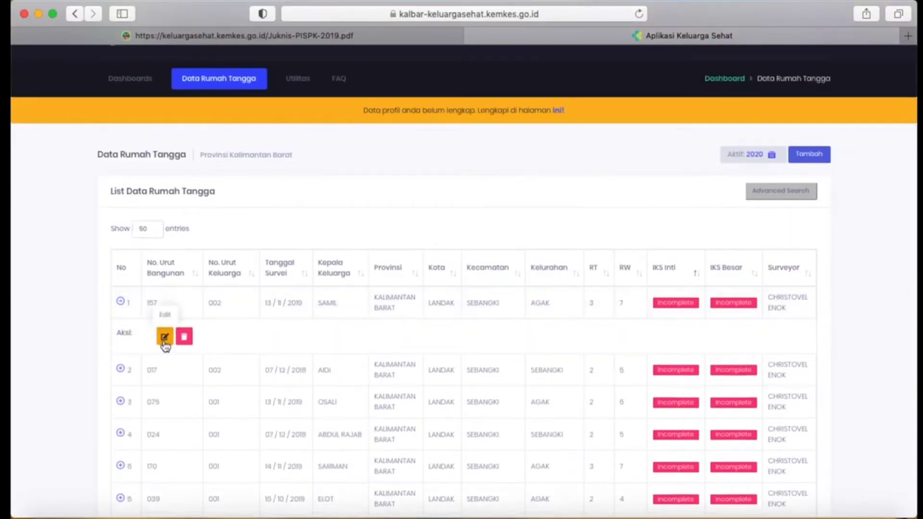
{"action": "left_click", "coordinate": [121, 307]}
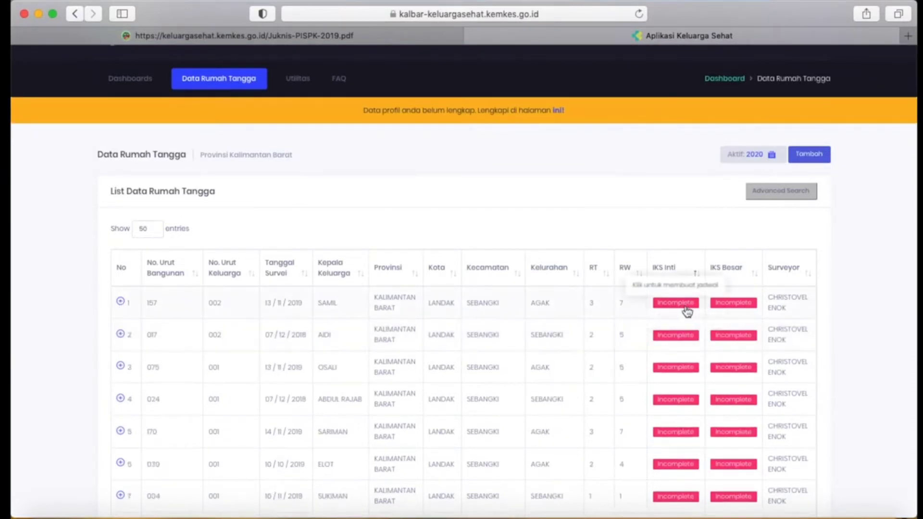
{"action": "left_click", "coordinate": [685, 308]}
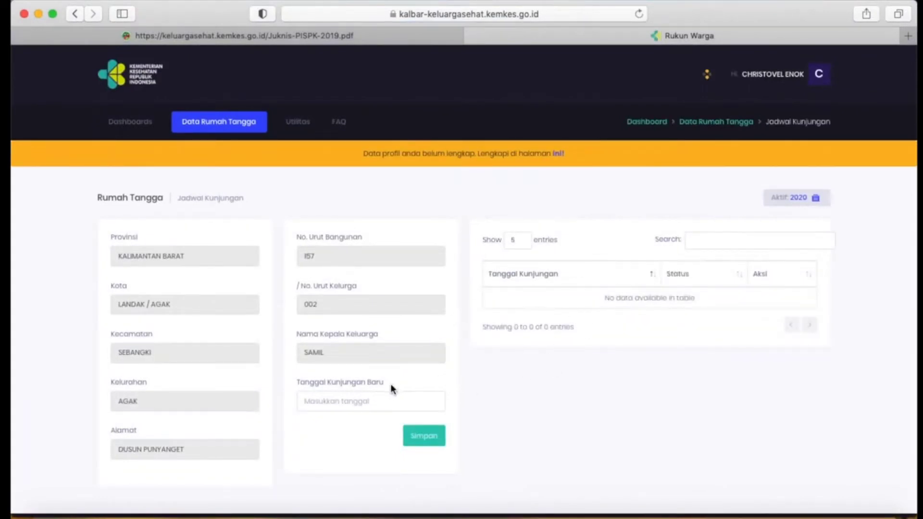
{"action": "left_click", "coordinate": [75, 14]}
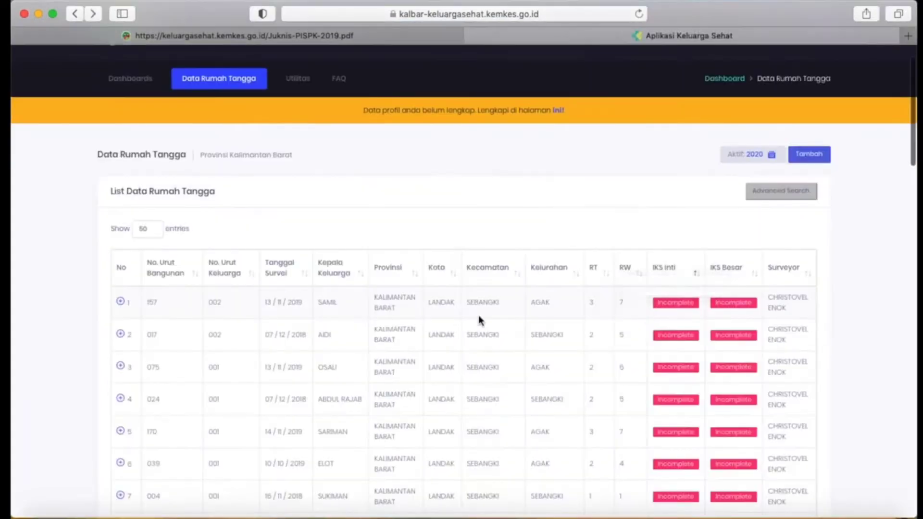
Open the first household's record for editing and review its members' survey status in the Individu section.
{"action": "left_click", "coordinate": [121, 301]}
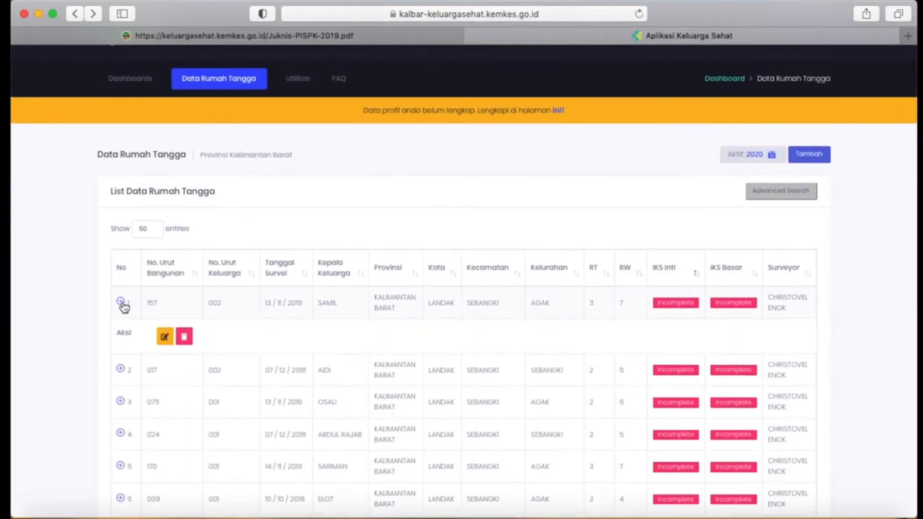
{"action": "left_click", "coordinate": [163, 335]}
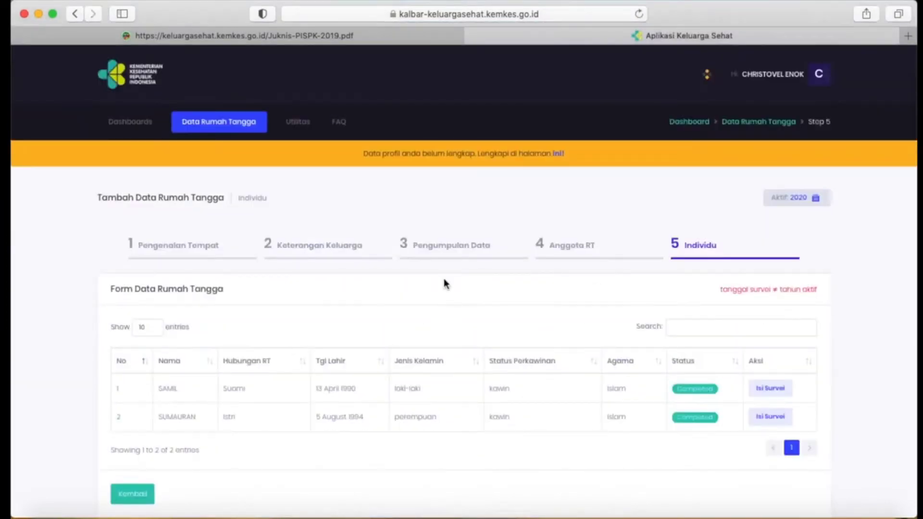
{"action": "scroll", "coordinate": [378, 325], "scroll_direction": "down", "scroll_amount": 2}
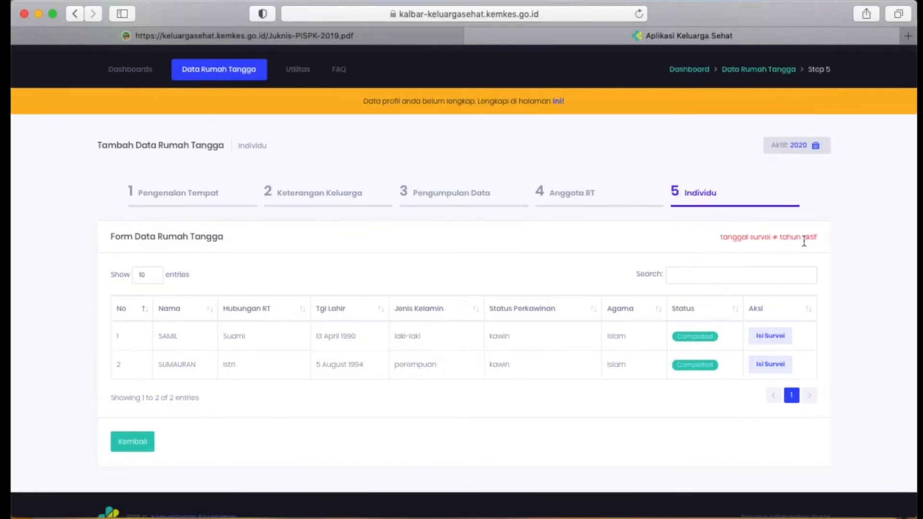
{"action": "scroll", "coordinate": [804, 242], "scroll_direction": "up", "scroll_amount": 2}
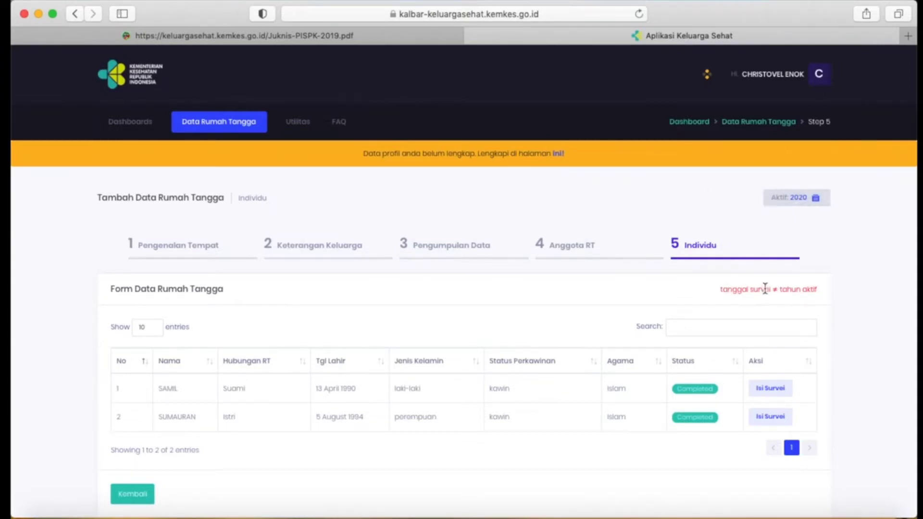
Set the survey date (Tanggal Pengumpulan Data / Survey) in the Pengenalan Tempat section to 08/01/2020.
{"action": "left_click", "coordinate": [175, 247]}
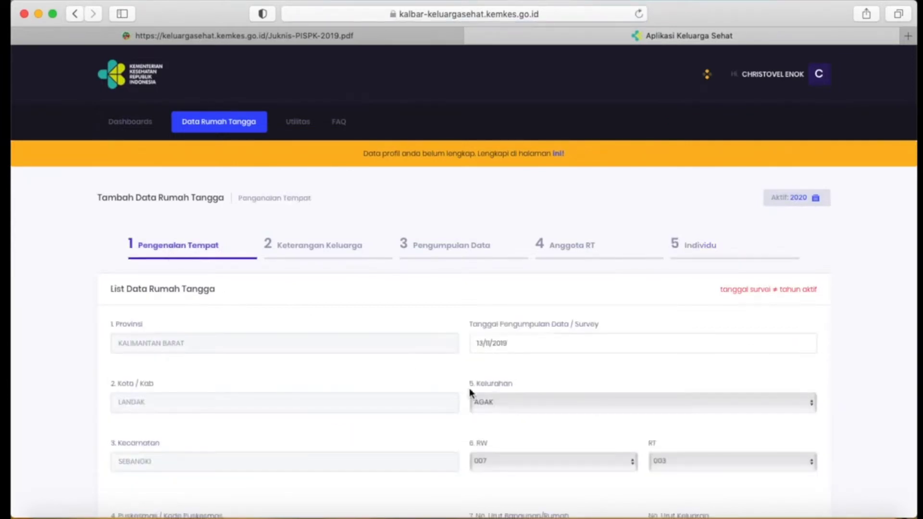
{"action": "left_click", "coordinate": [512, 347]}
{"action": "left_click", "coordinate": [539, 368]}
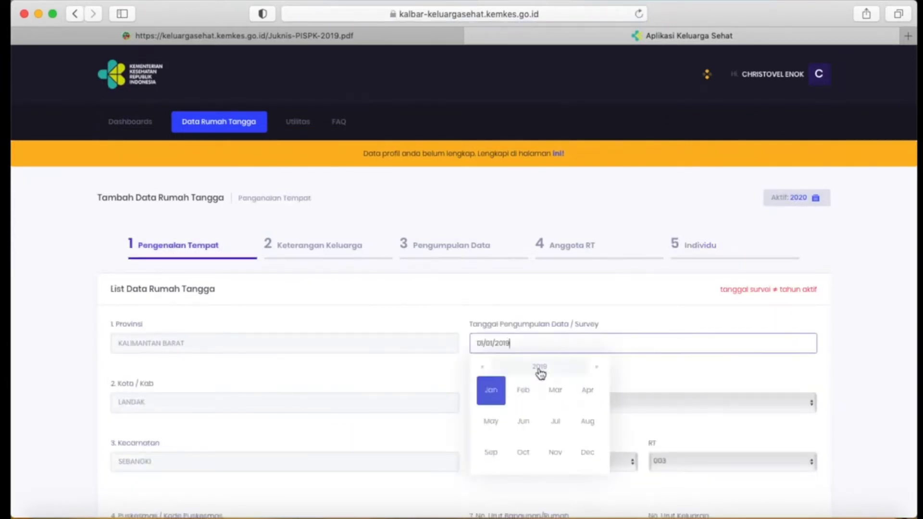
{"action": "left_click", "coordinate": [541, 371]}
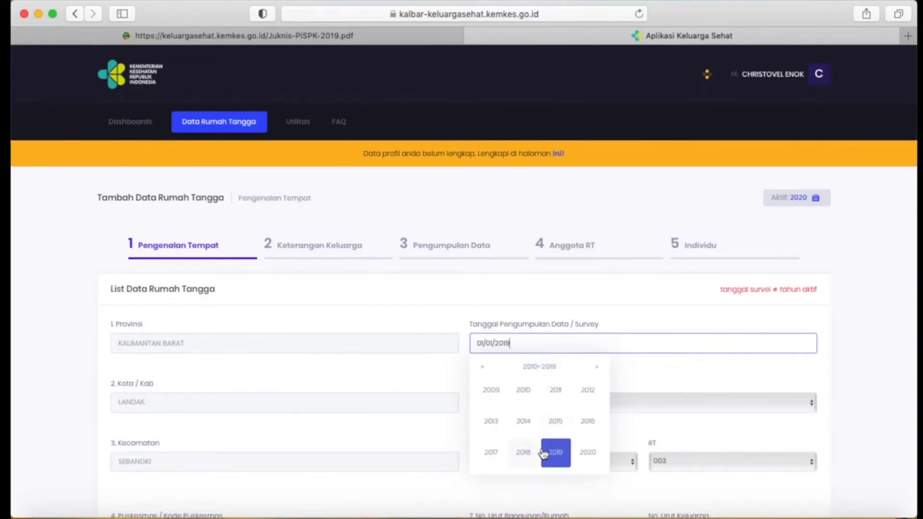
{"action": "left_click", "coordinate": [586, 452]}
{"action": "left_click", "coordinate": [486, 392]}
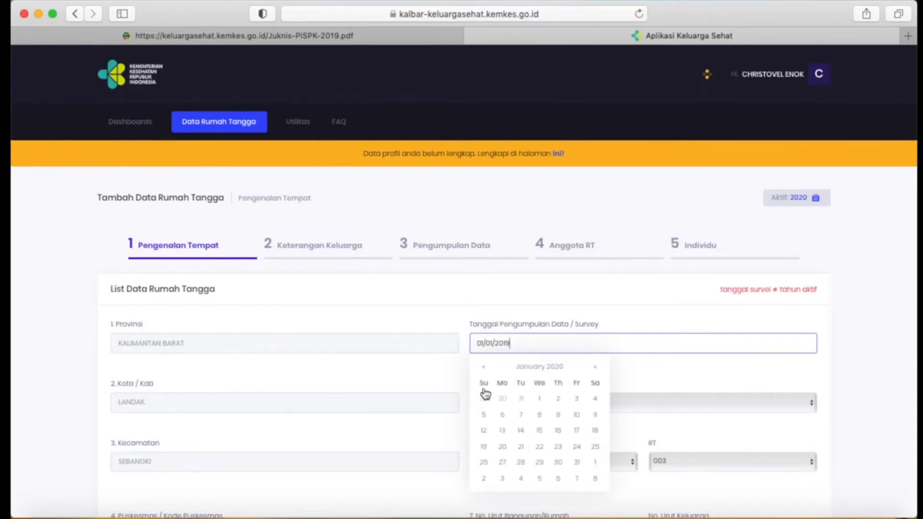
{"action": "left_click", "coordinate": [539, 415]}
{"action": "scroll", "coordinate": [531, 350], "scroll_direction": "down", "scroll_amount": 6}
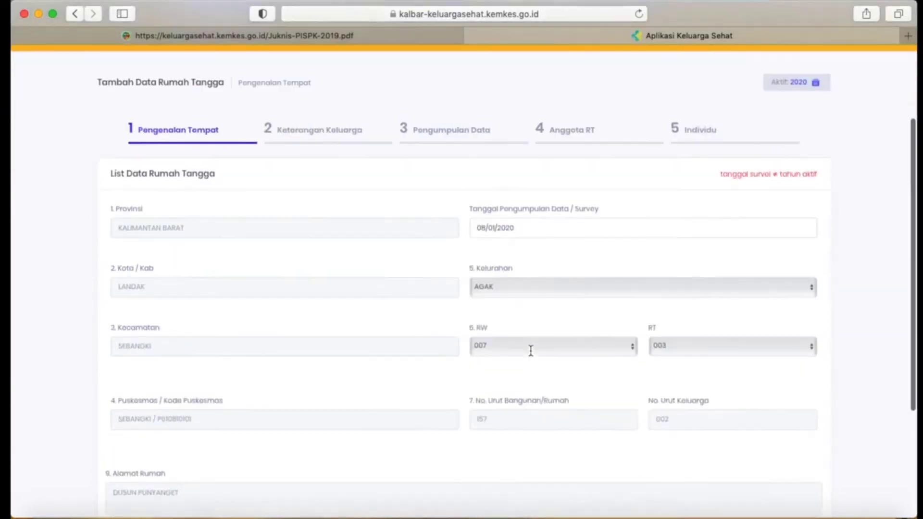
Submit the Pengenalan Tempat section with its new survey date and advance through the remaining sections to Individu.
{"action": "left_click", "coordinate": [774, 427]}
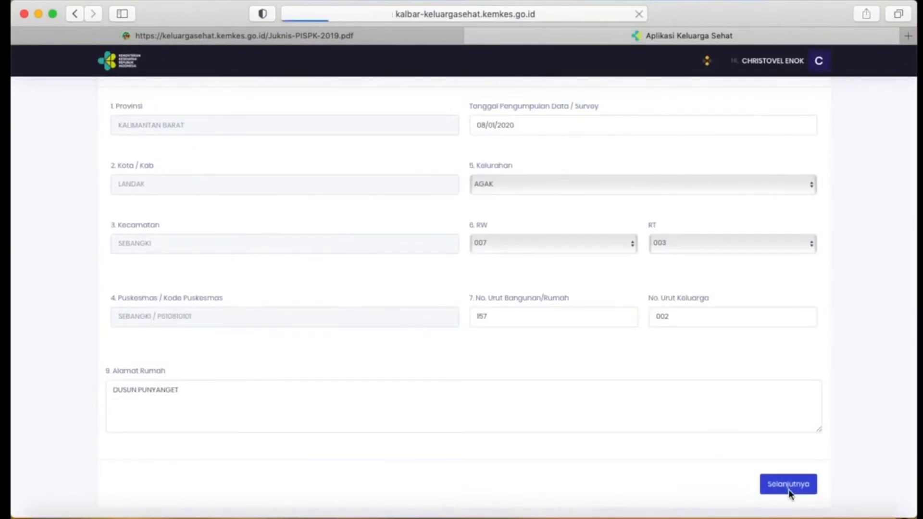
{"action": "scroll", "coordinate": [689, 249], "scroll_direction": "down", "scroll_amount": 3}
{"action": "left_click", "coordinate": [791, 397]}
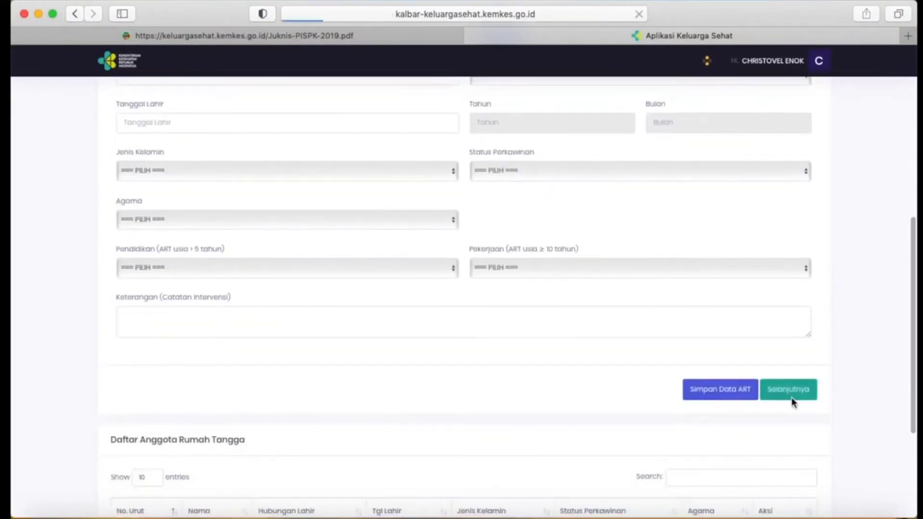
{"action": "scroll", "coordinate": [643, 315], "scroll_direction": "down", "scroll_amount": 2}
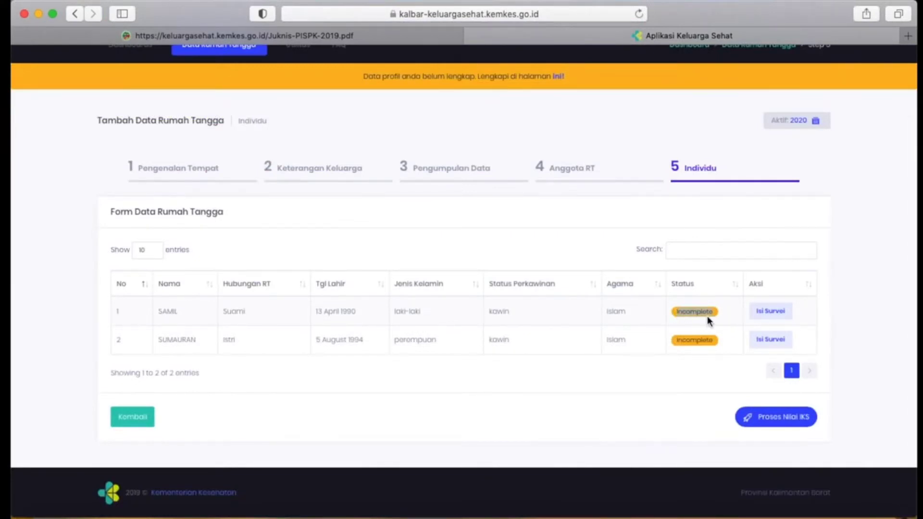
Resave the Keterangan Individu survey of both household members with their existing answers and process the household's IKS value.
{"action": "left_click", "coordinate": [774, 312]}
{"action": "left_click", "coordinate": [635, 454]}
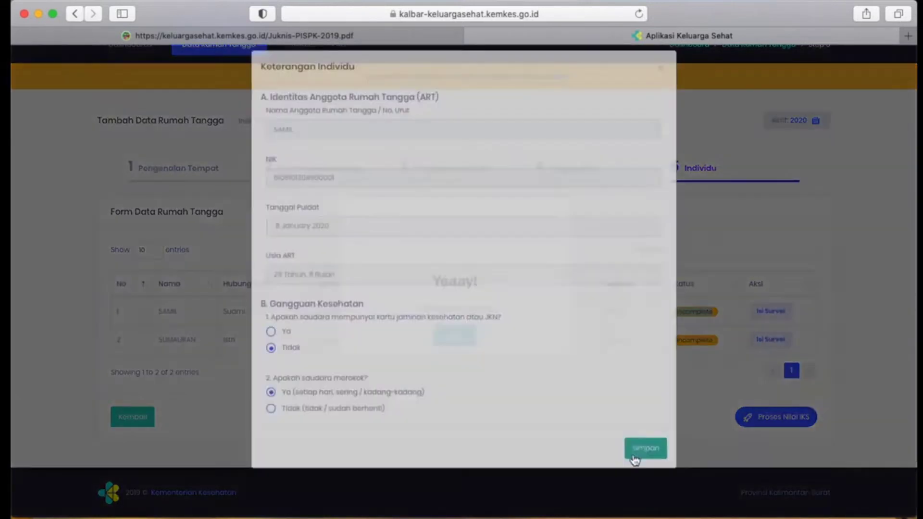
{"action": "left_click", "coordinate": [770, 340]}
{"action": "left_click", "coordinate": [643, 456]}
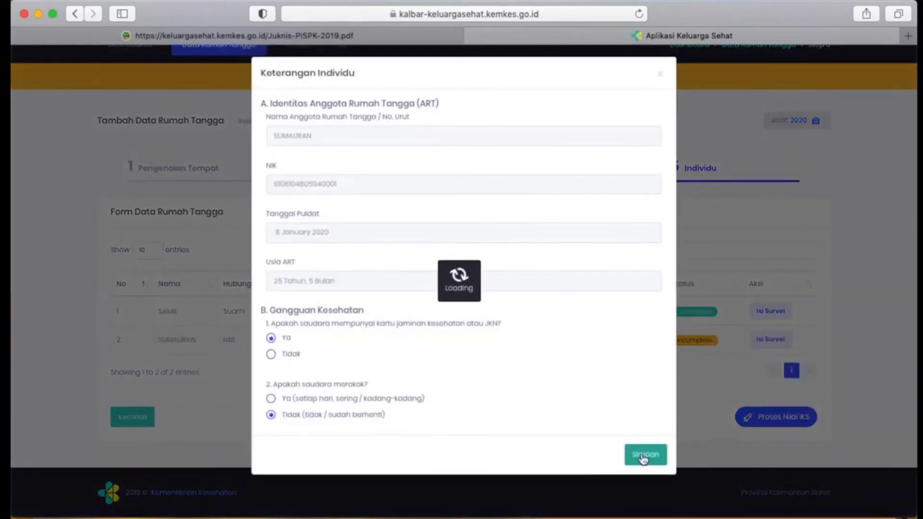
{"action": "left_click", "coordinate": [440, 342]}
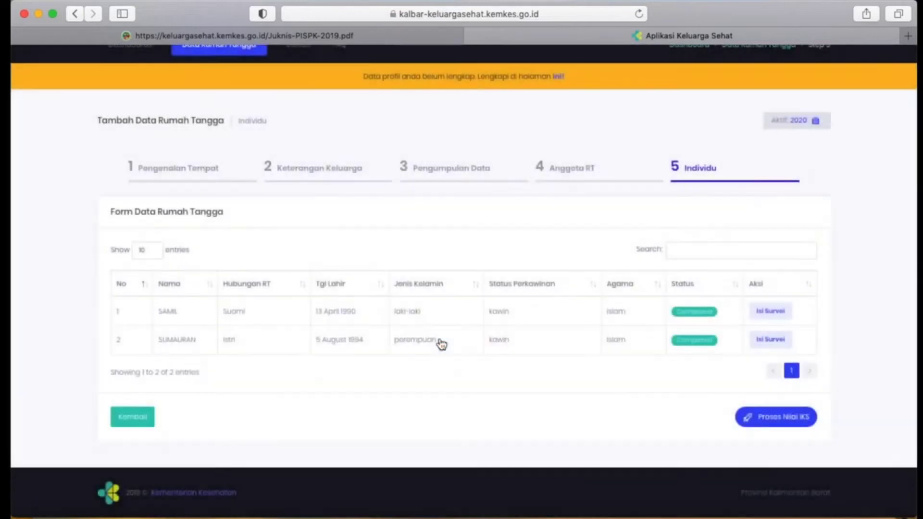
{"action": "left_click", "coordinate": [762, 423]}
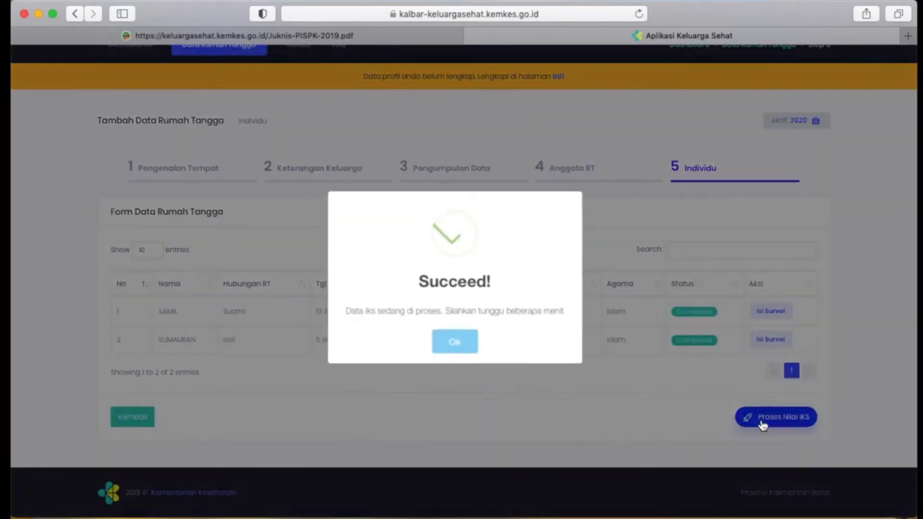
{"action": "left_click", "coordinate": [442, 339]}
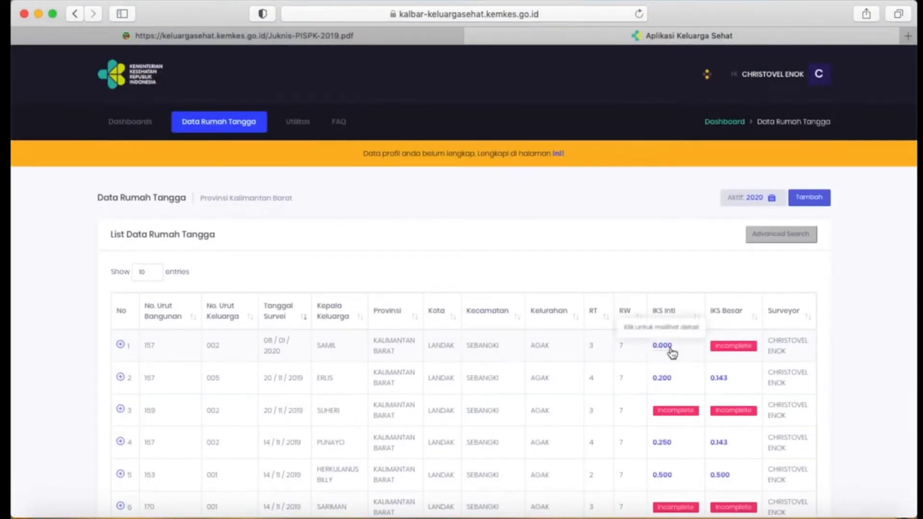
Open the third household in the list, marked Incomplete, for editing.
{"action": "scroll", "coordinate": [663, 241], "scroll_direction": "down", "scroll_amount": 4}
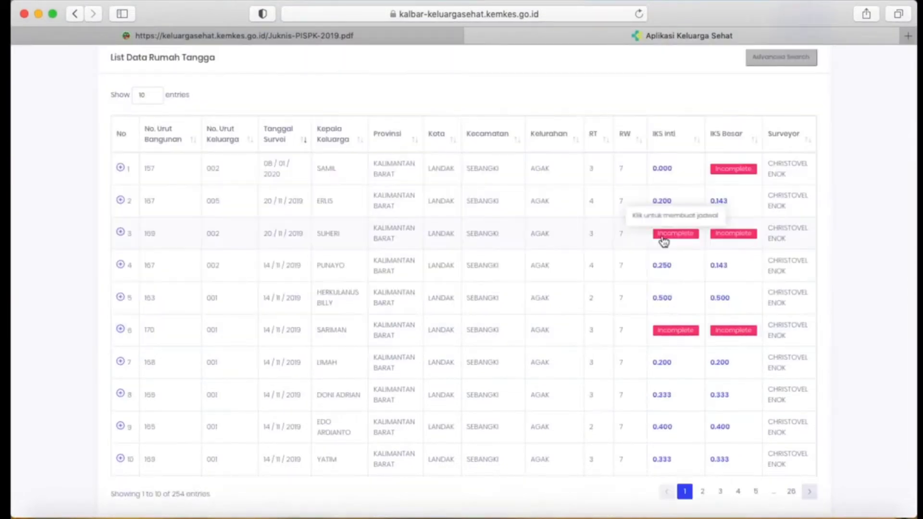
{"action": "left_click", "coordinate": [121, 232]}
{"action": "left_click", "coordinate": [159, 267]}
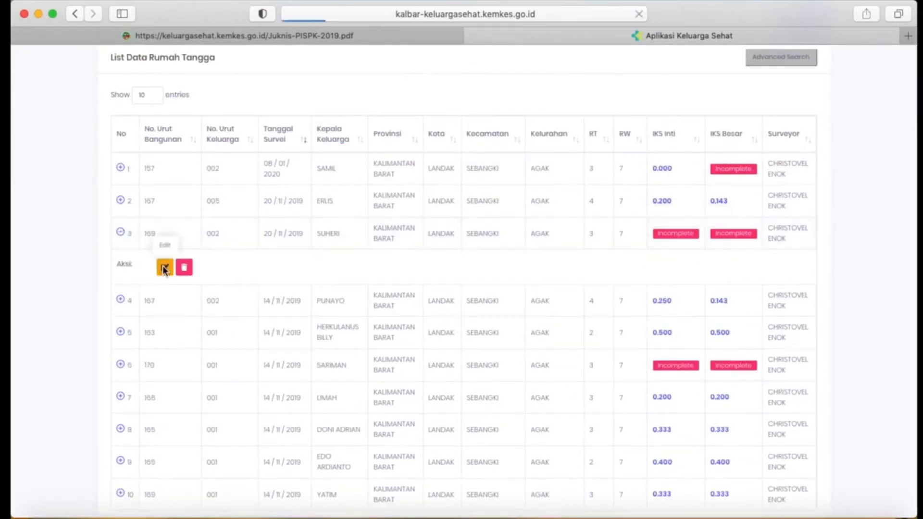
{"action": "scroll", "coordinate": [785, 252], "scroll_direction": "down", "scroll_amount": 1}
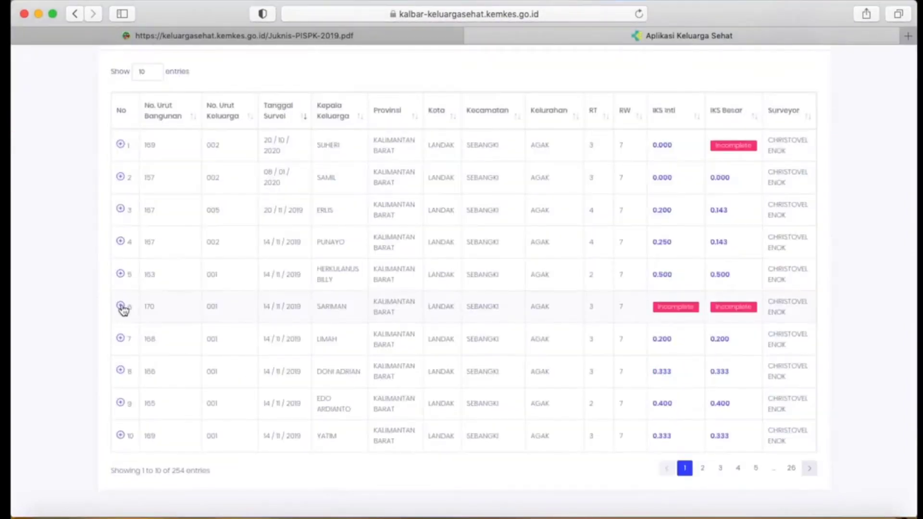
Show the available actions of the sixth household, marked Incomplete, and review the IKS values in the household list.
{"action": "left_click", "coordinate": [120, 306]}
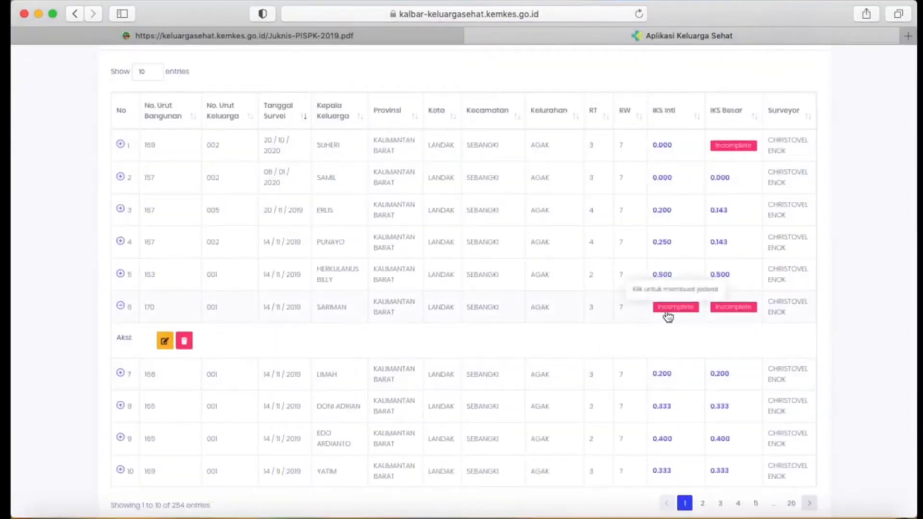
{"action": "scroll", "coordinate": [625, 288], "scroll_direction": "up", "scroll_amount": 5}
{"action": "scroll", "coordinate": [605, 299], "scroll_direction": "down", "scroll_amount": 4}
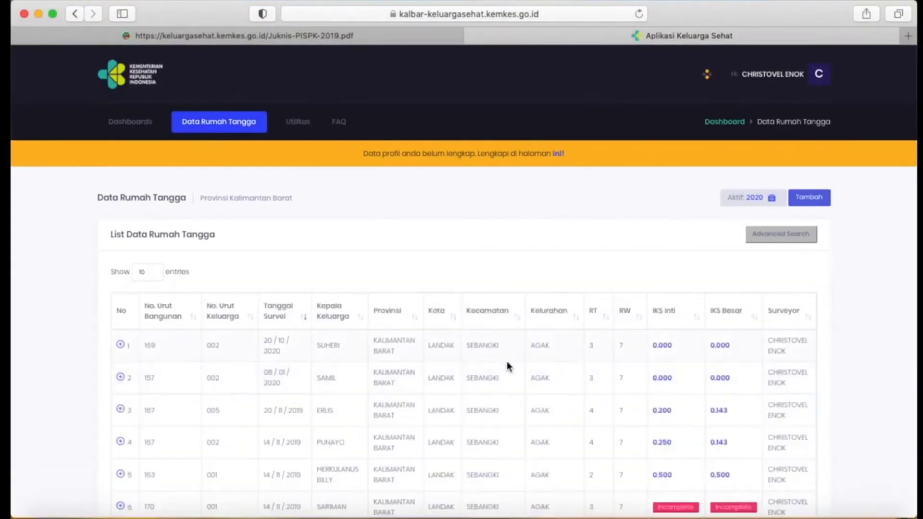
{"action": "scroll", "coordinate": [508, 366], "scroll_direction": "down", "scroll_amount": 3}
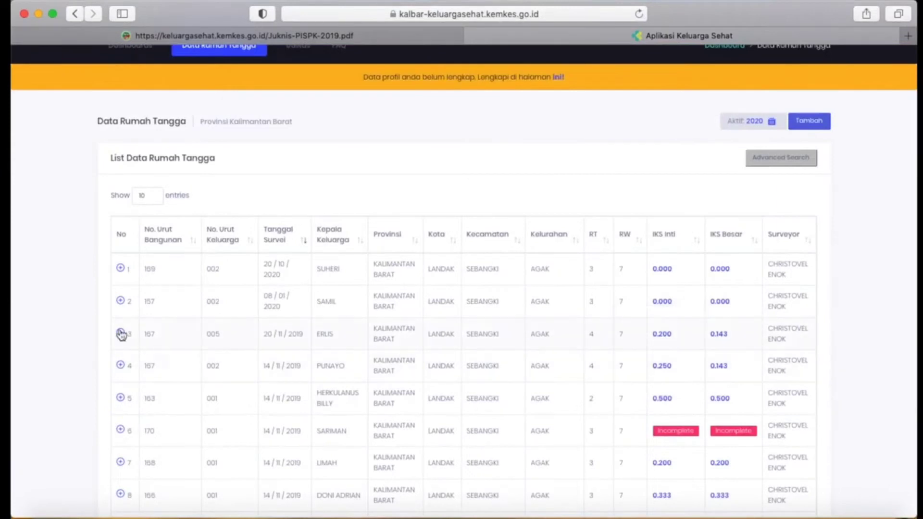
{"action": "scroll", "coordinate": [546, 284], "scroll_direction": "up", "scroll_amount": 2}
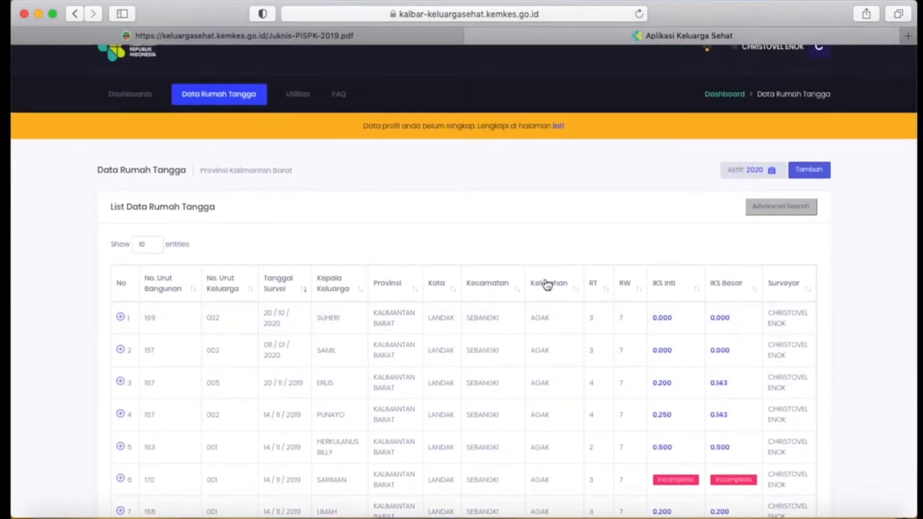
Start an Intervensi for the third household in the list and set its date to 01/11/2020.
{"action": "double_click", "coordinate": [320, 382]}
{"action": "left_click", "coordinate": [121, 384]}
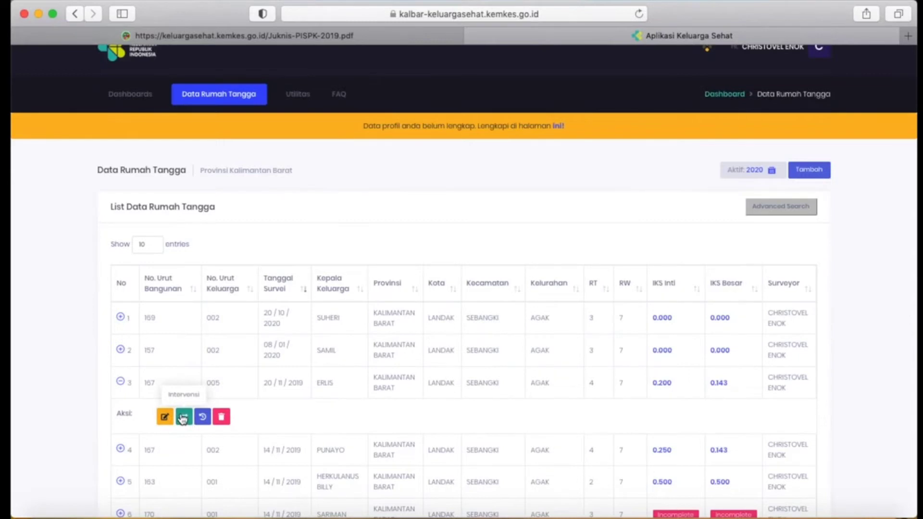
{"action": "left_click", "coordinate": [183, 418]}
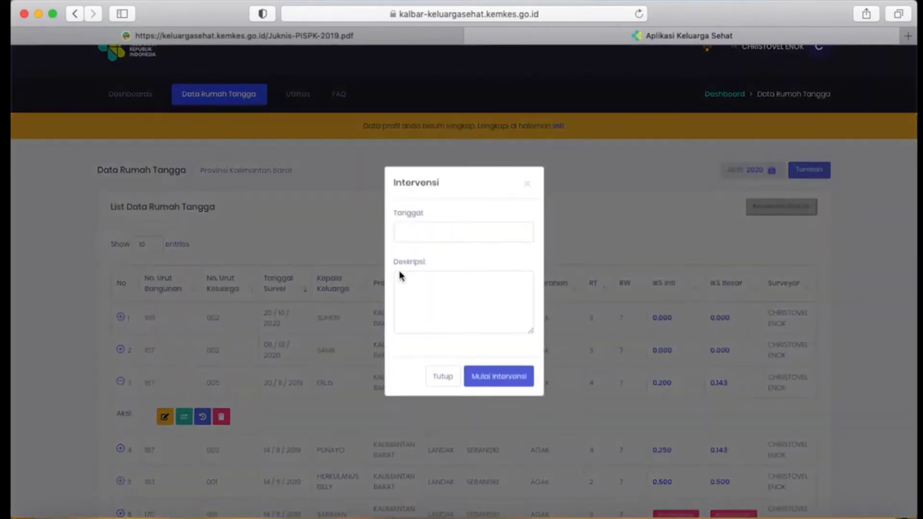
{"action": "left_click", "coordinate": [430, 241]}
{"action": "left_click", "coordinate": [439, 234]}
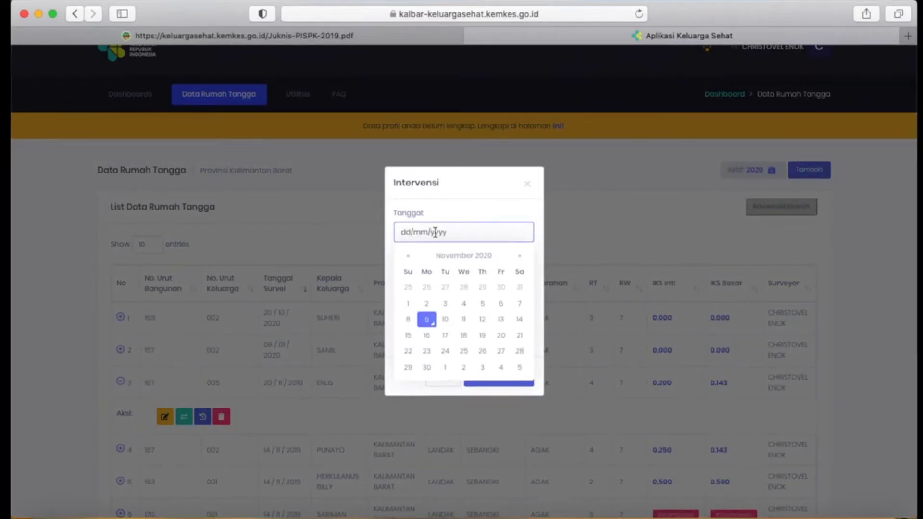
{"action": "left_click", "coordinate": [408, 304]}
Enter the intervention description "Intervensi berupa Jambang dan Air Bersih." and start the intervention.
{"action": "left_click", "coordinate": [429, 300]}
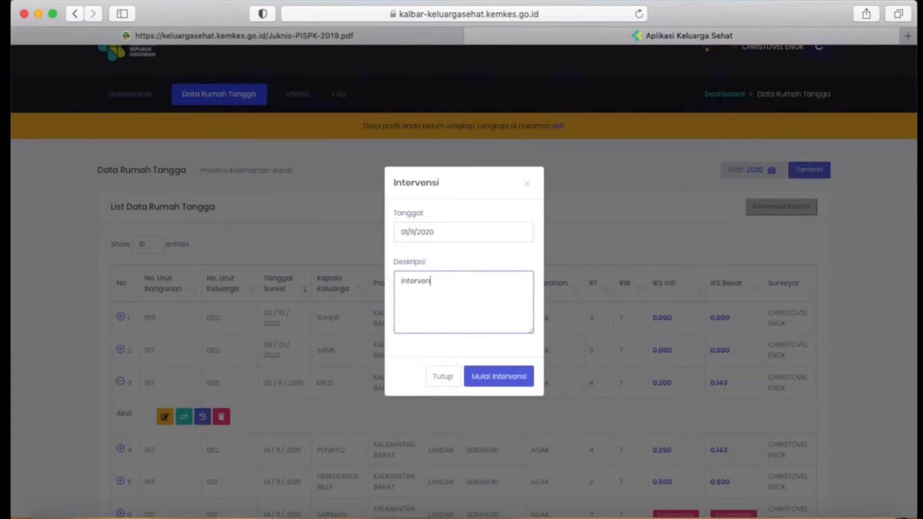
{"action": "type", "text": "Intervensi berupa Jambang dan"}
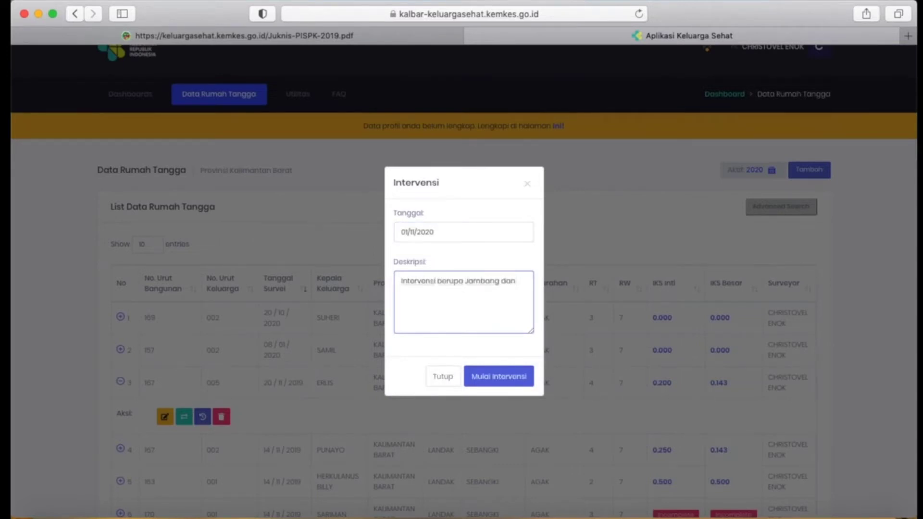
{"action": "type", "text": " Air Bersih."}
{"action": "left_click", "coordinate": [487, 380]}
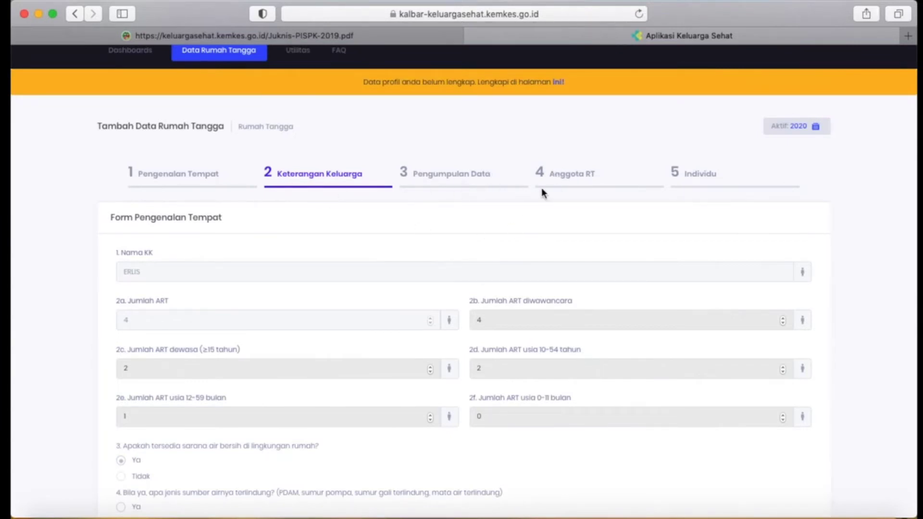
Review the Keterangan Keluarga form, examining the household member counts and the answers on clean water, latrine and mental health.
{"action": "scroll", "coordinate": [317, 188], "scroll_direction": "down", "scroll_amount": 5}
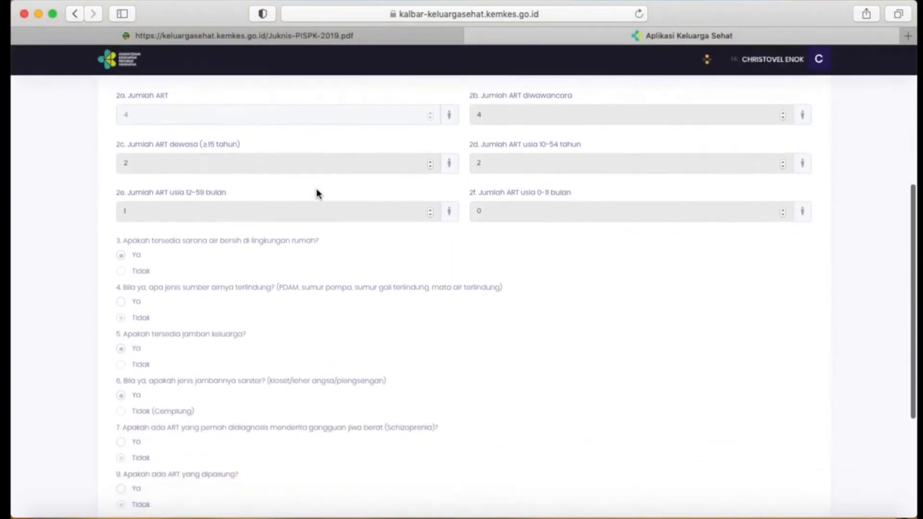
{"action": "scroll", "coordinate": [316, 188], "scroll_direction": "up", "scroll_amount": 5}
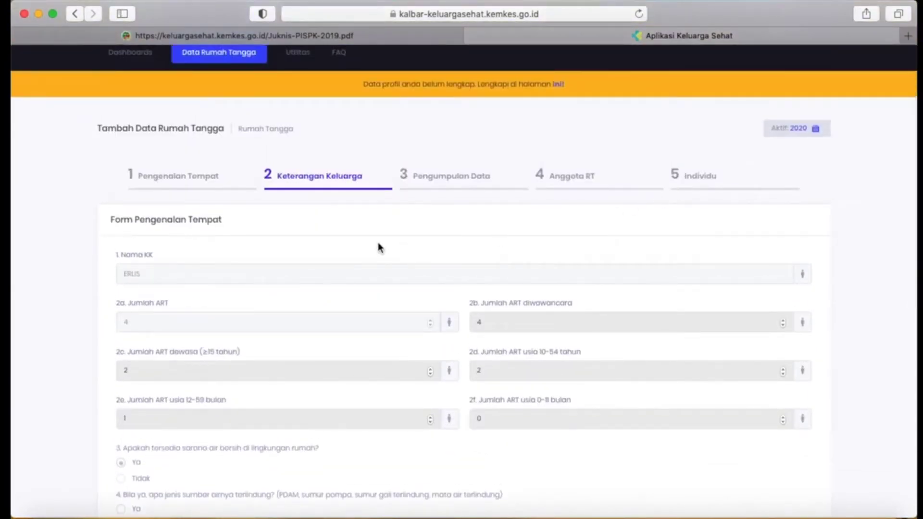
{"action": "scroll", "coordinate": [665, 350], "scroll_direction": "down", "scroll_amount": 3}
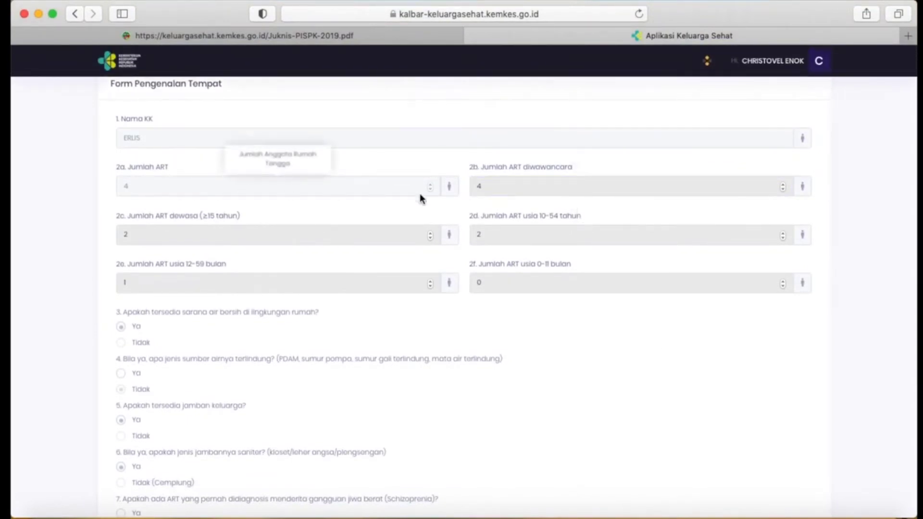
{"action": "scroll", "coordinate": [415, 263], "scroll_direction": "down", "scroll_amount": 5}
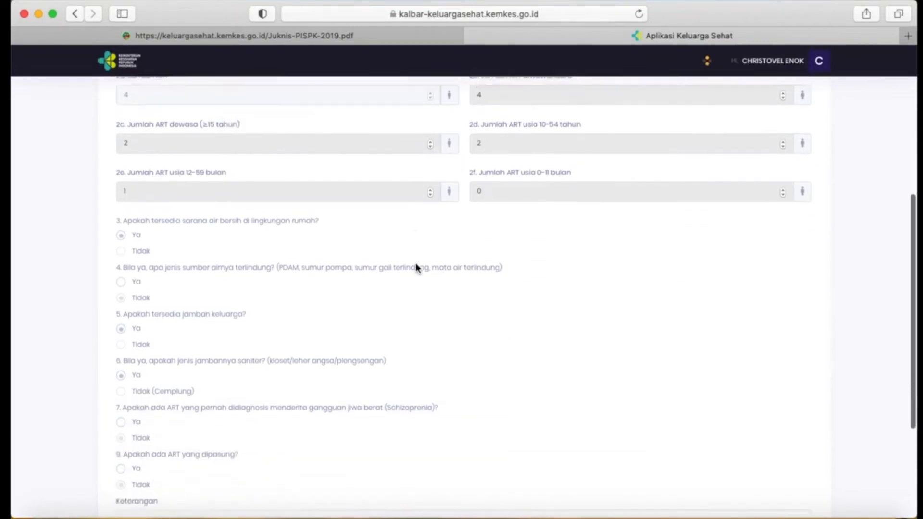
{"action": "scroll", "coordinate": [415, 264], "scroll_direction": "up", "scroll_amount": 3}
{"action": "scroll", "coordinate": [415, 268], "scroll_direction": "down", "scroll_amount": 2}
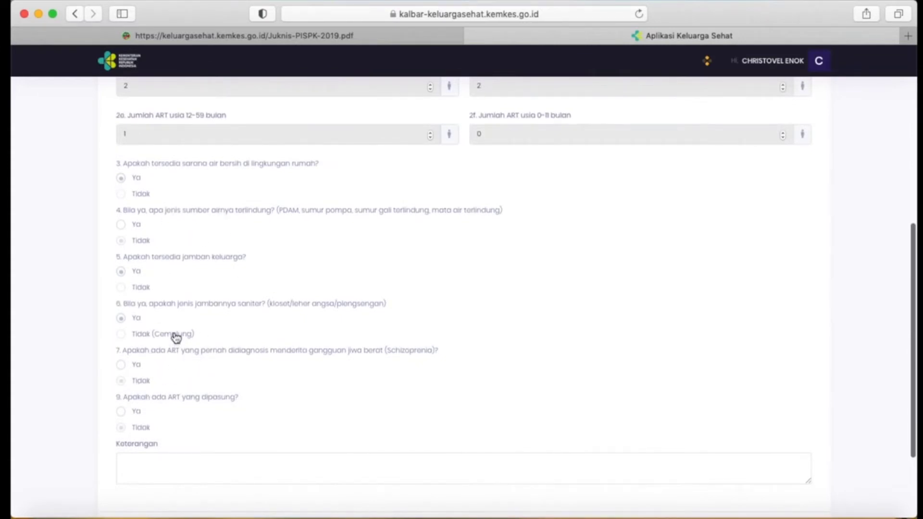
{"action": "scroll", "coordinate": [175, 338], "scroll_direction": "up", "scroll_amount": 1}
{"action": "scroll", "coordinate": [176, 338], "scroll_direction": "down", "scroll_amount": 2}
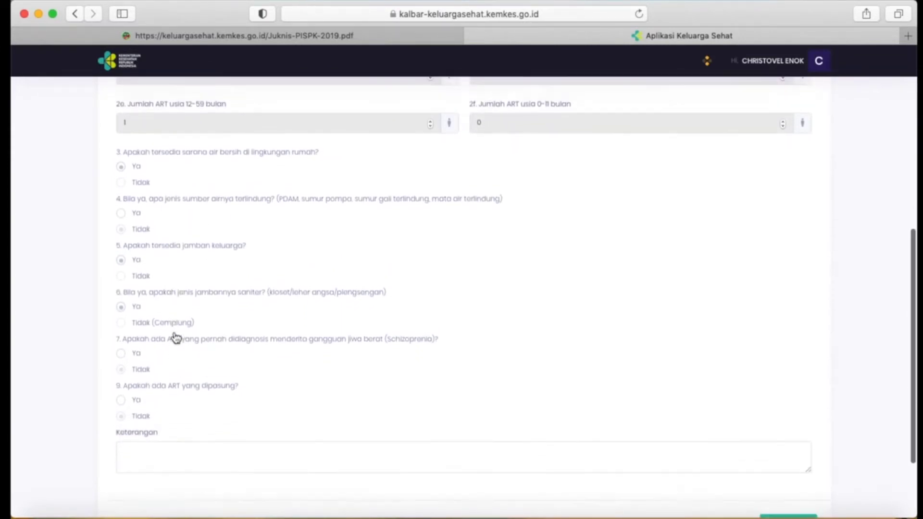
{"action": "scroll", "coordinate": [485, 293], "scroll_direction": "up", "scroll_amount": 5}
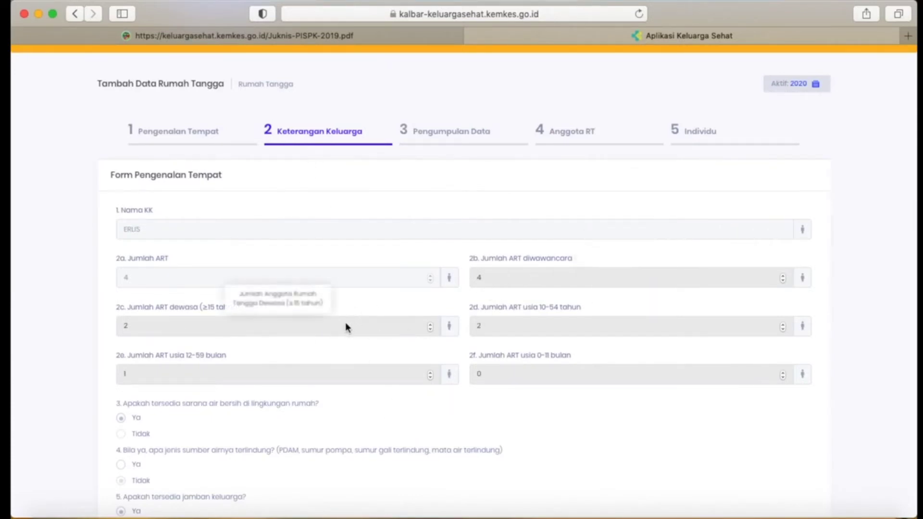
{"action": "scroll", "coordinate": [399, 330], "scroll_direction": "down", "scroll_amount": 3}
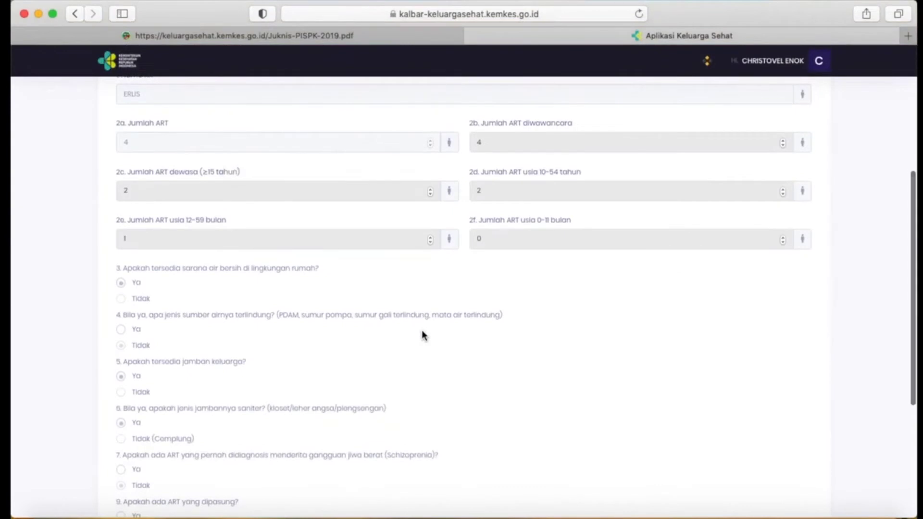
{"action": "scroll", "coordinate": [422, 332], "scroll_direction": "down", "scroll_amount": 4}
{"action": "scroll", "coordinate": [287, 288], "scroll_direction": "up", "scroll_amount": 1}
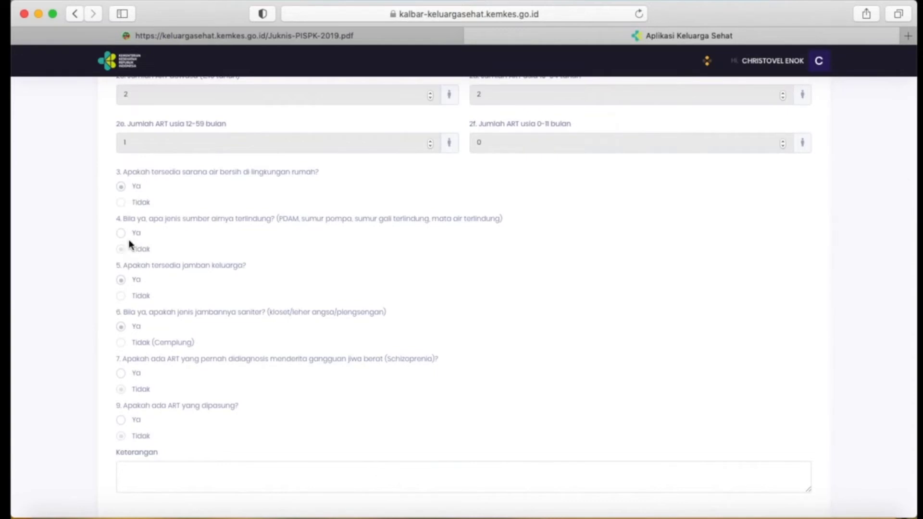
Answer Ya to question 7 on a diagnosed severe mental disorder and look over question 8 and the Keterangan field.
{"action": "double_click", "coordinate": [122, 206]}
{"action": "left_click", "coordinate": [123, 377]}
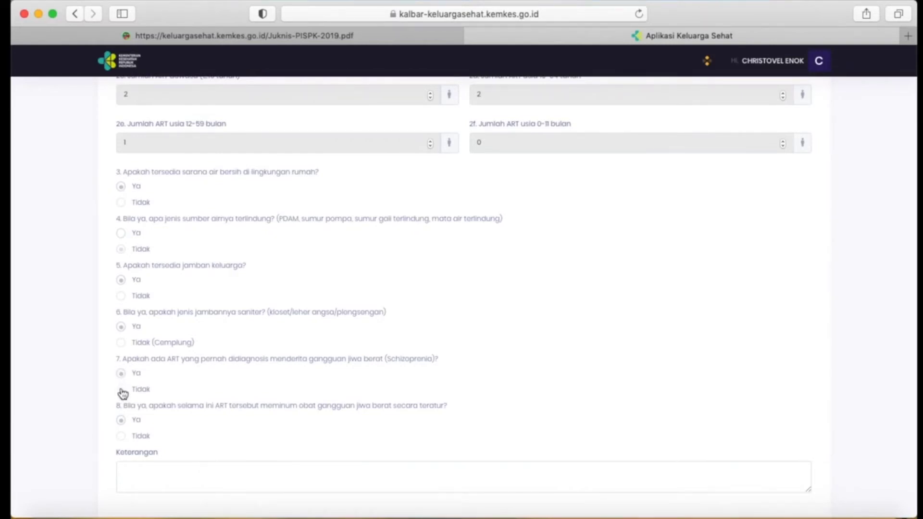
{"action": "scroll", "coordinate": [123, 393], "scroll_direction": "down", "scroll_amount": 1}
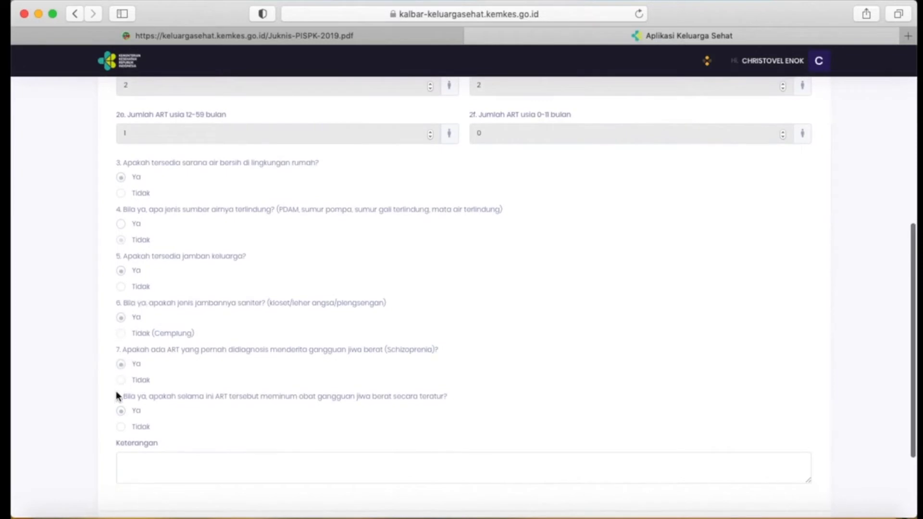
{"action": "scroll", "coordinate": [131, 384], "scroll_direction": "down", "scroll_amount": 3}
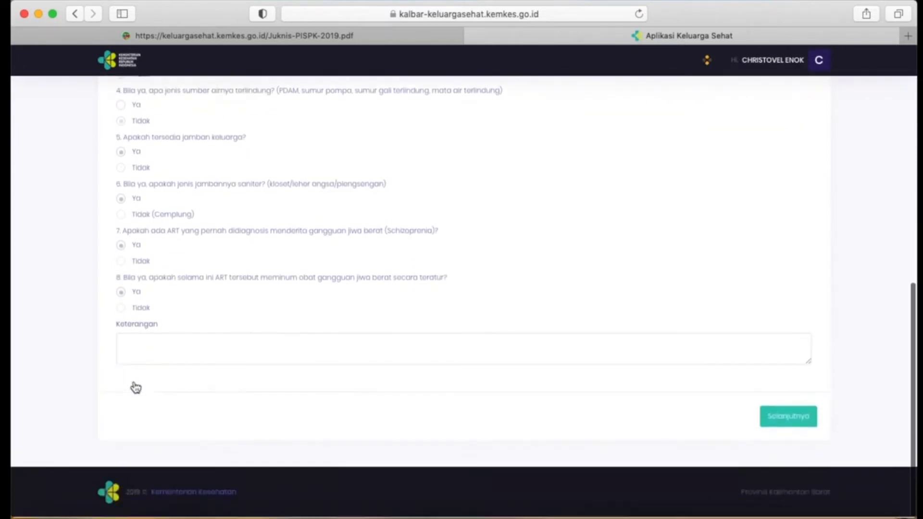
{"action": "left_click", "coordinate": [158, 358]}
{"action": "scroll", "coordinate": [157, 356], "scroll_direction": "up", "scroll_amount": 2}
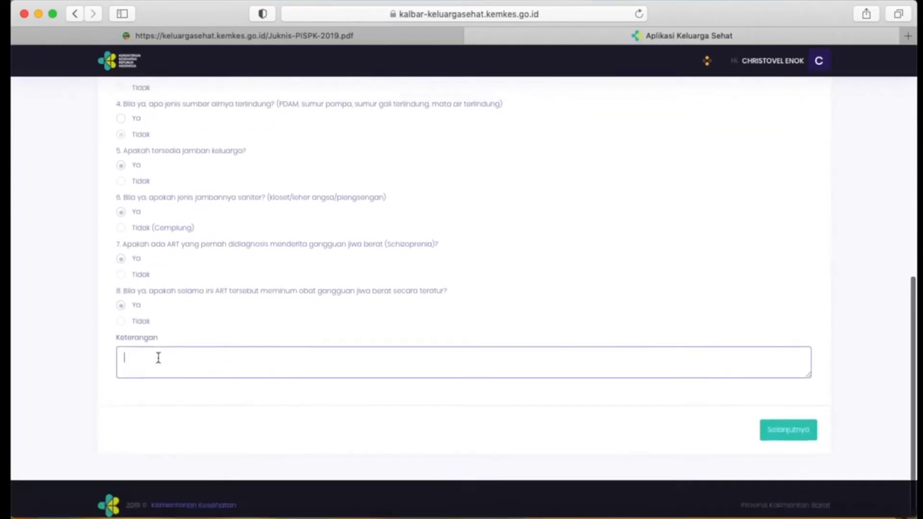
{"action": "left_click", "coordinate": [133, 291]}
{"action": "scroll", "coordinate": [134, 297], "scroll_direction": "up", "scroll_amount": 4}
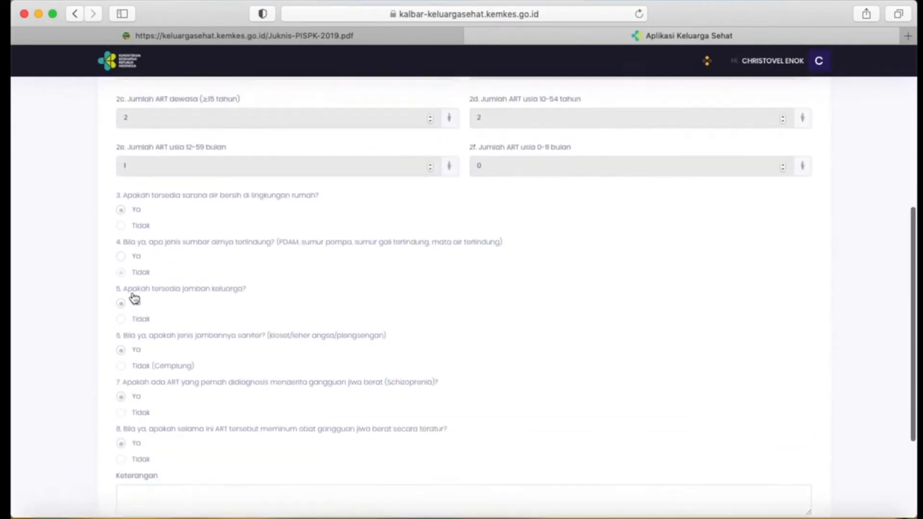
Continue to the Individu section, look over the first member's Keterangan Individu survey and close it.
{"action": "scroll", "coordinate": [331, 310], "scroll_direction": "down", "scroll_amount": 6}
{"action": "left_click", "coordinate": [776, 418]}
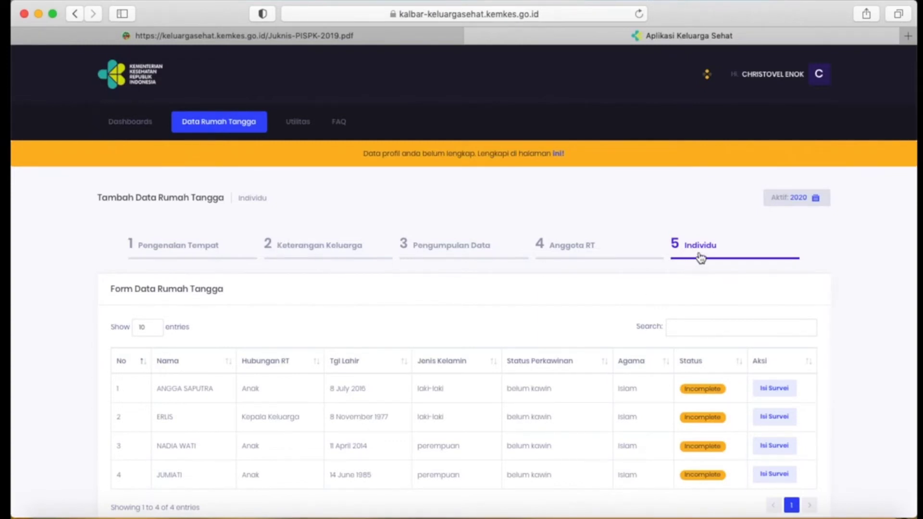
{"action": "scroll", "coordinate": [702, 259], "scroll_direction": "down", "scroll_amount": 3}
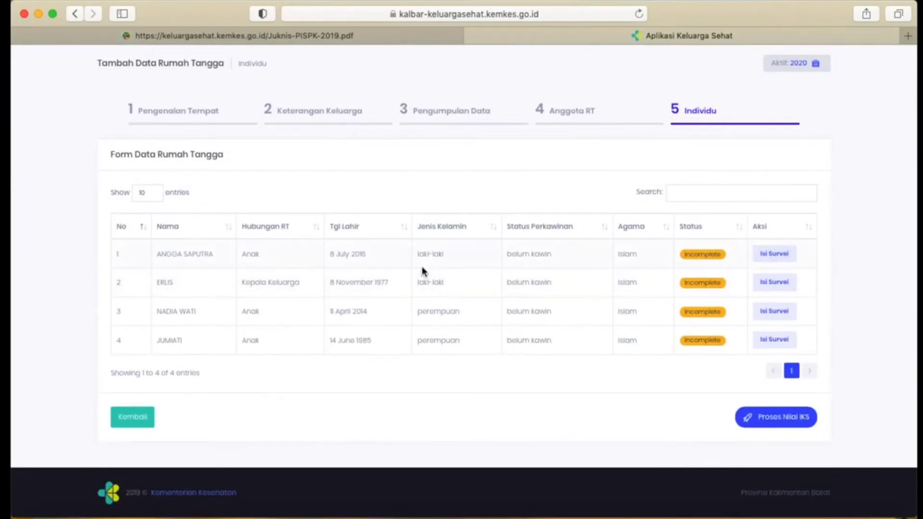
{"action": "left_click", "coordinate": [764, 255]}
{"action": "scroll", "coordinate": [625, 192], "scroll_direction": "down", "scroll_amount": 3}
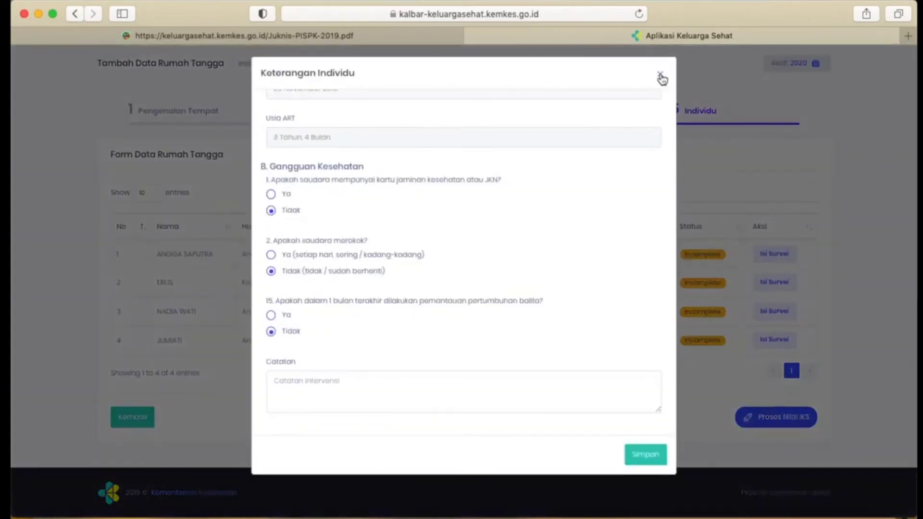
{"action": "left_click", "coordinate": [660, 75]}
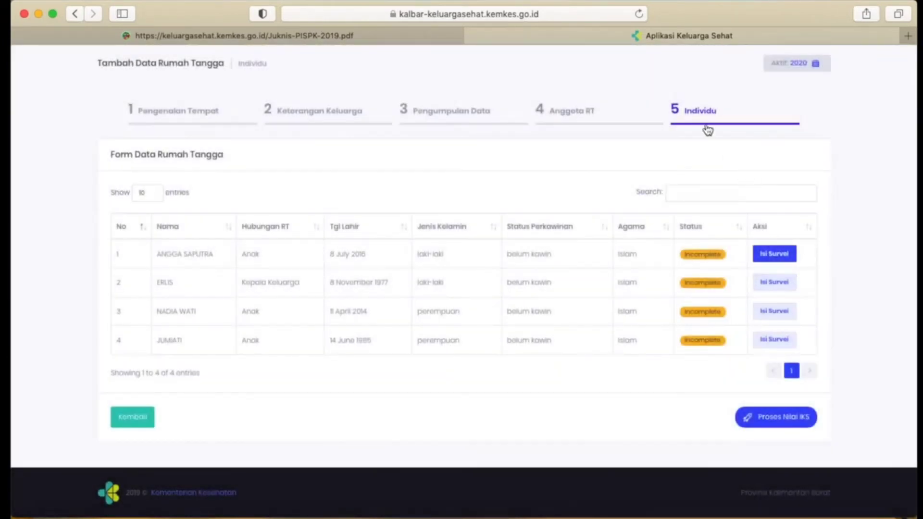
Reopen the first member's individual survey and examine the Tanggal Puldat, age, and answers on JKN, smoking and toddler growth monitoring.
{"action": "left_click", "coordinate": [772, 255]}
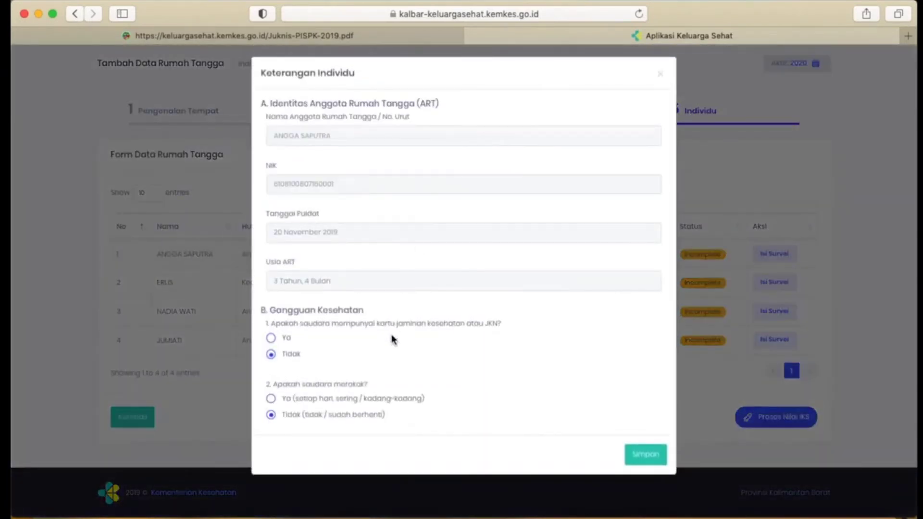
{"action": "scroll", "coordinate": [394, 340], "scroll_direction": "down", "scroll_amount": 3}
{"action": "scroll", "coordinate": [315, 308], "scroll_direction": "up", "scroll_amount": 5}
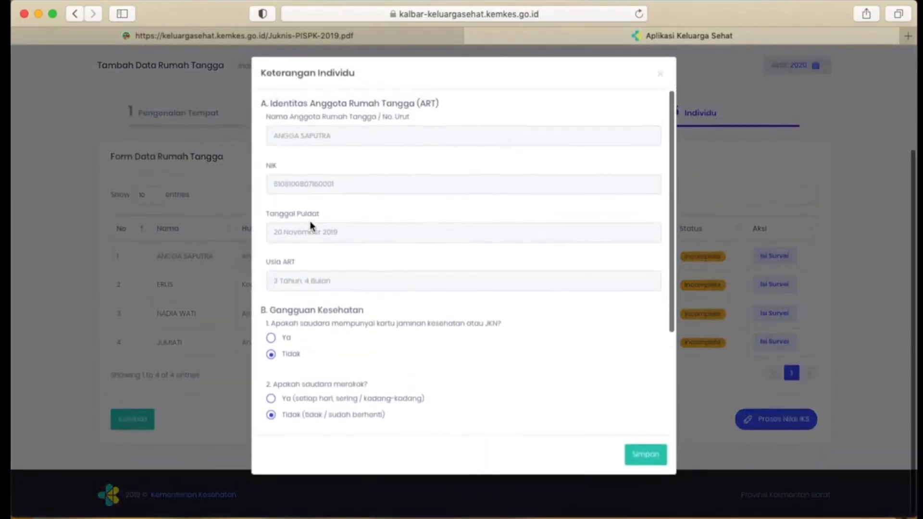
{"action": "scroll", "coordinate": [311, 226], "scroll_direction": "down", "scroll_amount": 3}
{"action": "scroll", "coordinate": [311, 226], "scroll_direction": "down", "scroll_amount": 1}
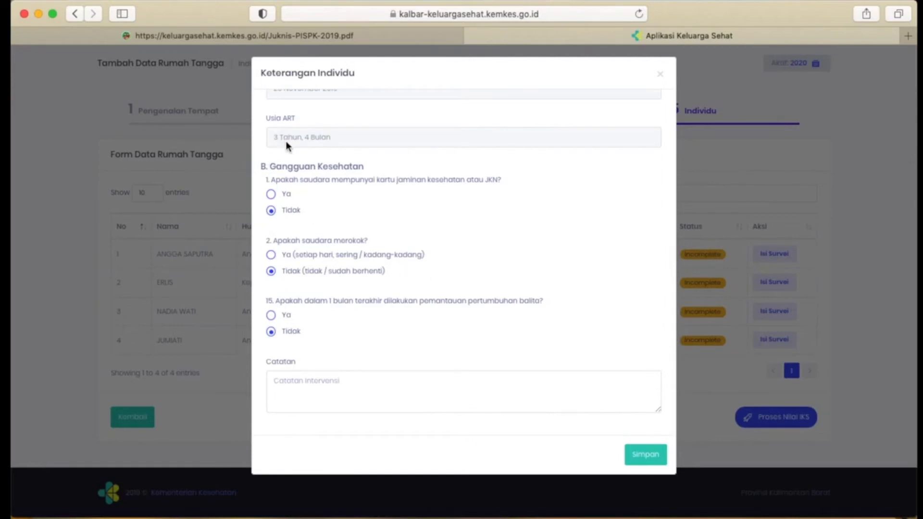
{"action": "scroll", "coordinate": [286, 145], "scroll_direction": "up", "scroll_amount": 2}
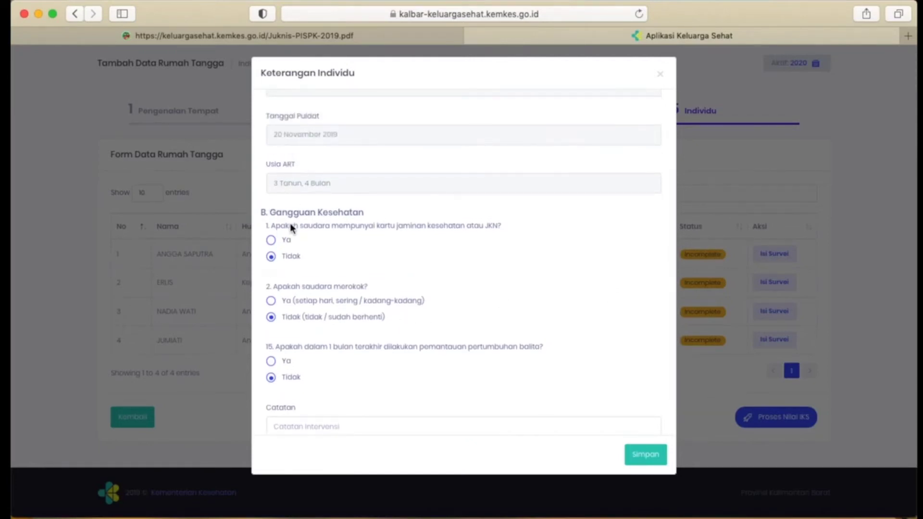
{"action": "scroll", "coordinate": [290, 224], "scroll_direction": "down", "scroll_amount": 2}
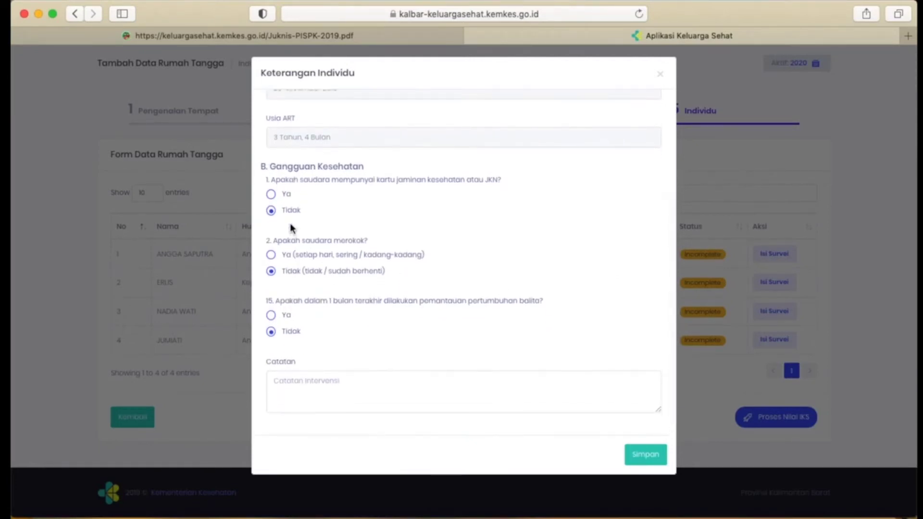
{"action": "scroll", "coordinate": [289, 226], "scroll_direction": "up", "scroll_amount": 1}
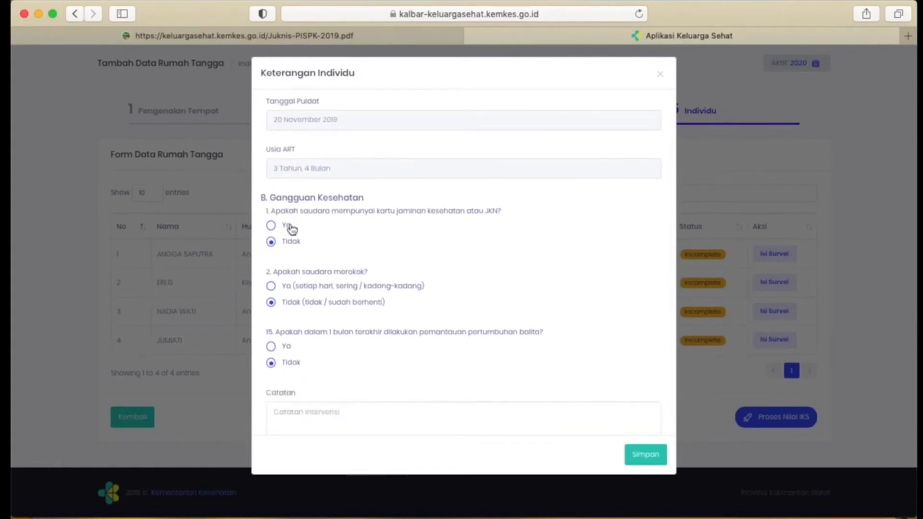
{"action": "scroll", "coordinate": [291, 229], "scroll_direction": "up", "scroll_amount": 1}
{"action": "scroll", "coordinate": [292, 228], "scroll_direction": "down", "scroll_amount": 2}
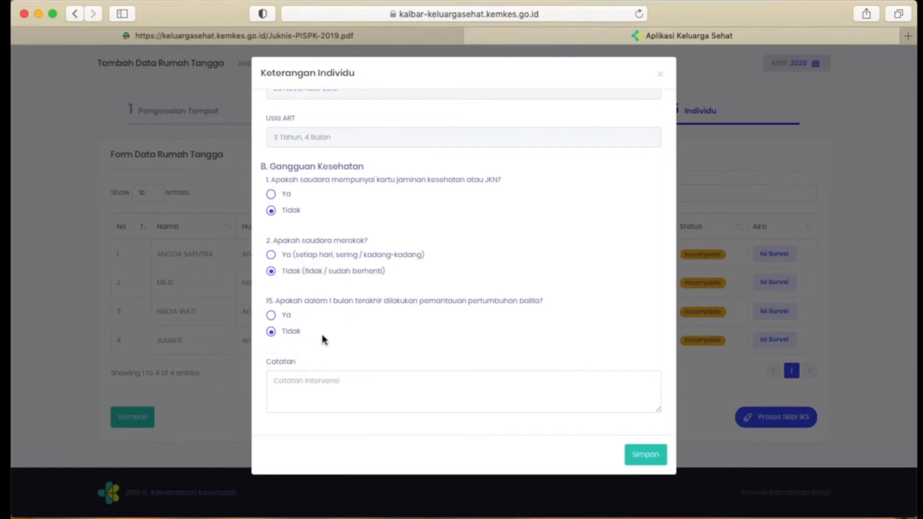
Recheck the first member's identity data and health answers and save the individual survey.
{"action": "scroll", "coordinate": [469, 261], "scroll_direction": "up", "scroll_amount": 3}
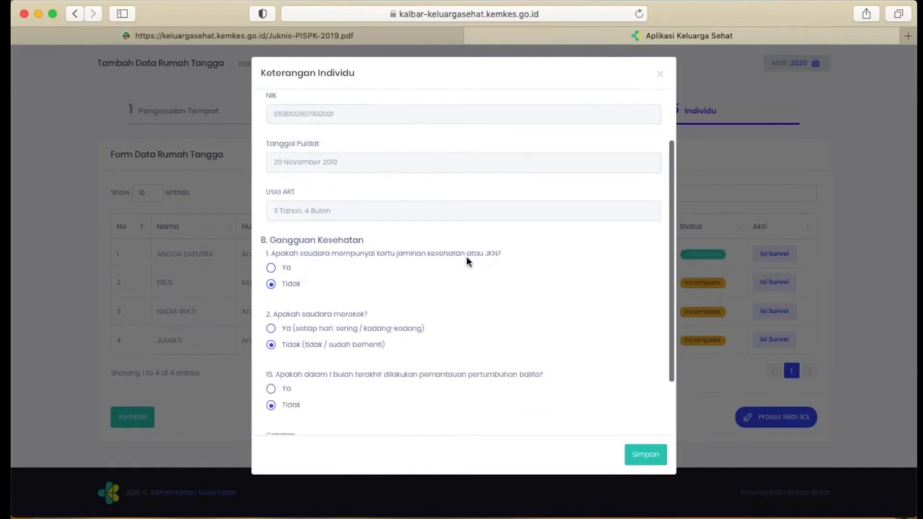
{"action": "scroll", "coordinate": [467, 259], "scroll_direction": "down", "scroll_amount": 3}
{"action": "scroll", "coordinate": [467, 260], "scroll_direction": "up", "scroll_amount": 3}
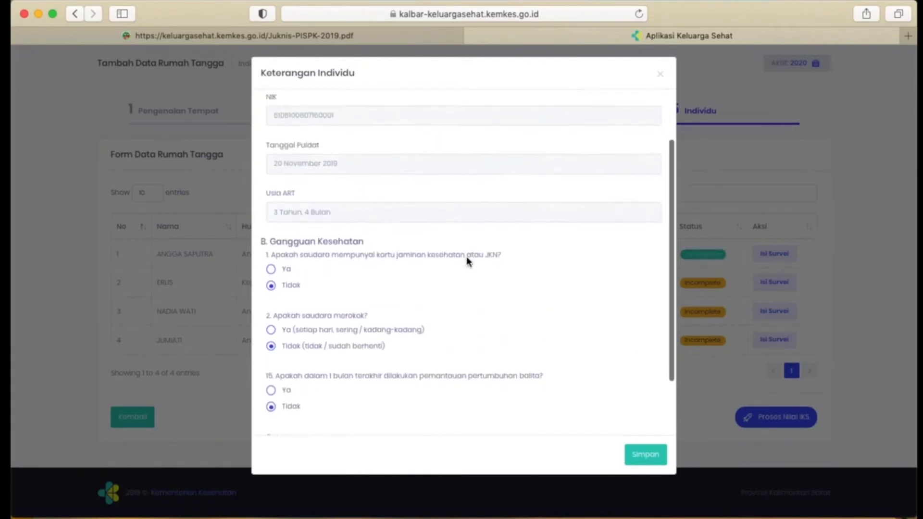
{"action": "scroll", "coordinate": [468, 260], "scroll_direction": "down", "scroll_amount": 1}
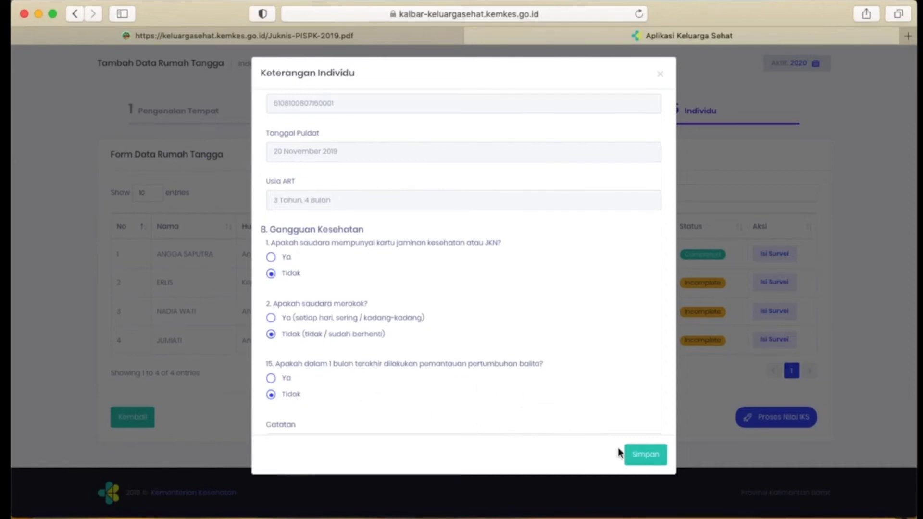
{"action": "left_click", "coordinate": [639, 460]}
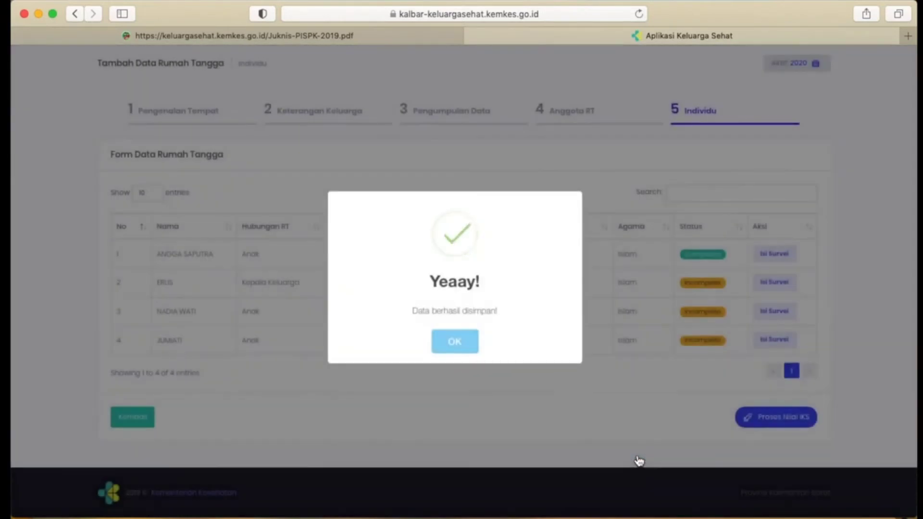
{"action": "left_click", "coordinate": [467, 349]}
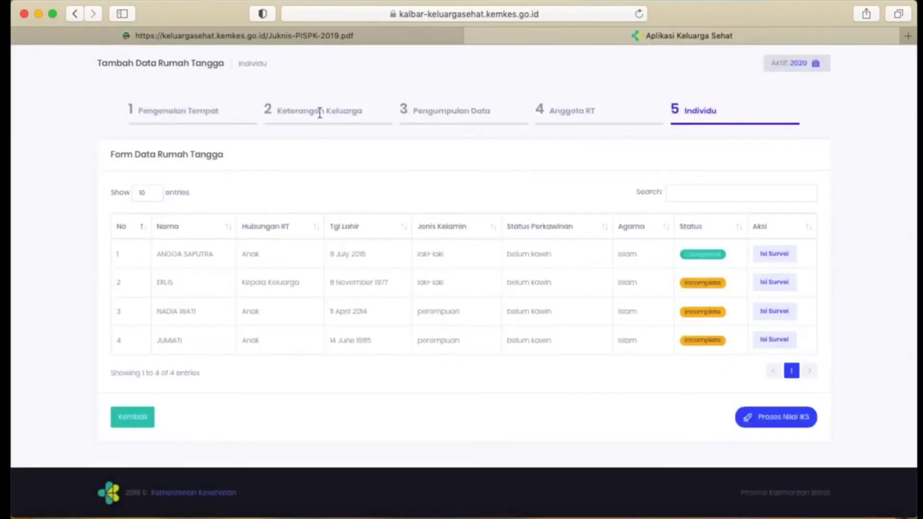
Go back to Keterangan Keluarga to check the household's answers to questions 3 to 8 and return to the Individu section.
{"action": "left_click", "coordinate": [129, 412]}
{"action": "scroll", "coordinate": [335, 312], "scroll_direction": "down", "scroll_amount": 10}
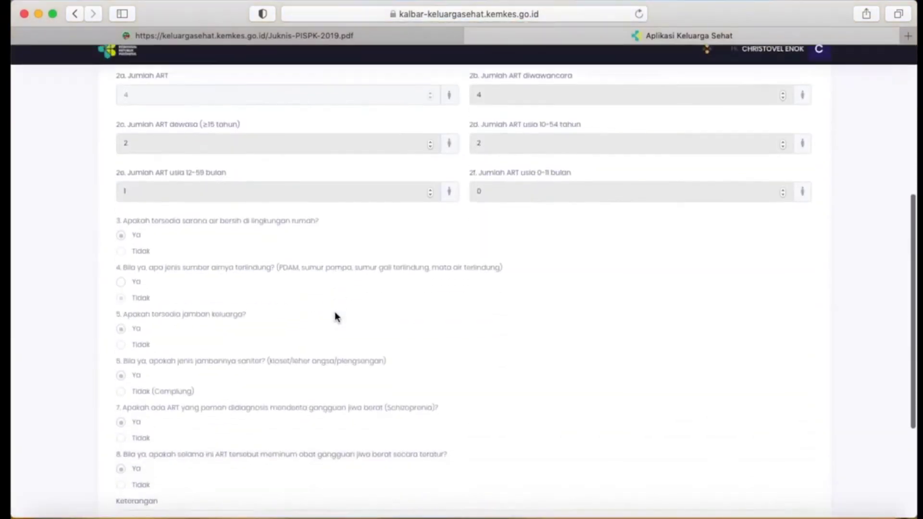
{"action": "scroll", "coordinate": [154, 180], "scroll_direction": "up", "scroll_amount": 2}
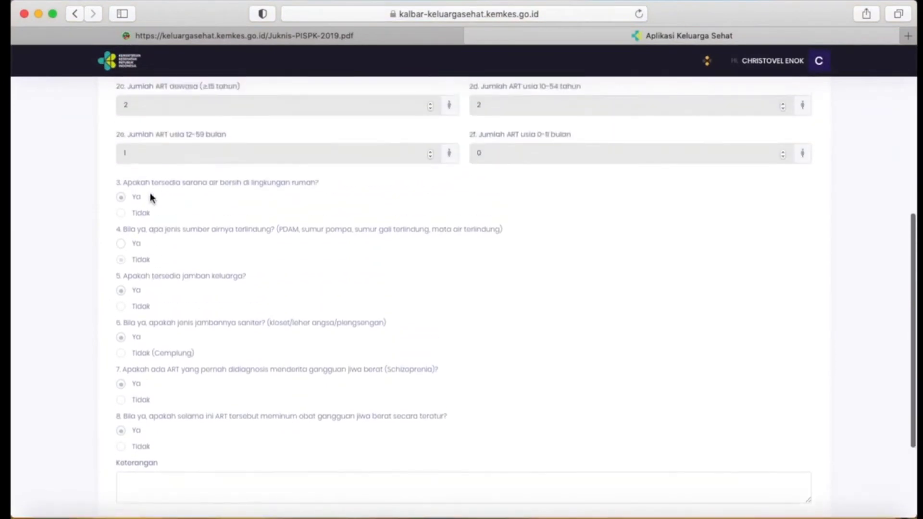
{"action": "scroll", "coordinate": [127, 321], "scroll_direction": "down", "scroll_amount": 1}
{"action": "scroll", "coordinate": [128, 321], "scroll_direction": "down", "scroll_amount": 1}
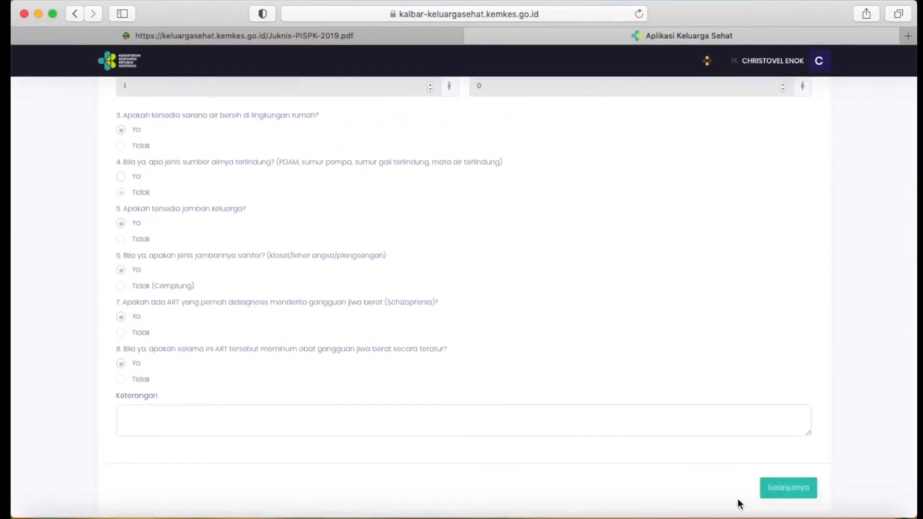
{"action": "left_click", "coordinate": [773, 488]}
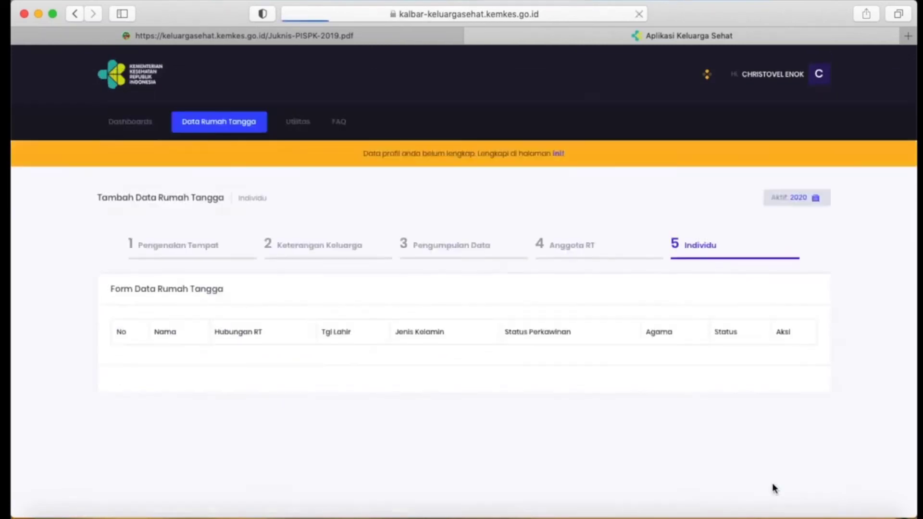
Save the fourth member's individual survey and process the household's IKS value.
{"action": "left_click", "coordinate": [775, 340]}
{"action": "left_click", "coordinate": [637, 455]}
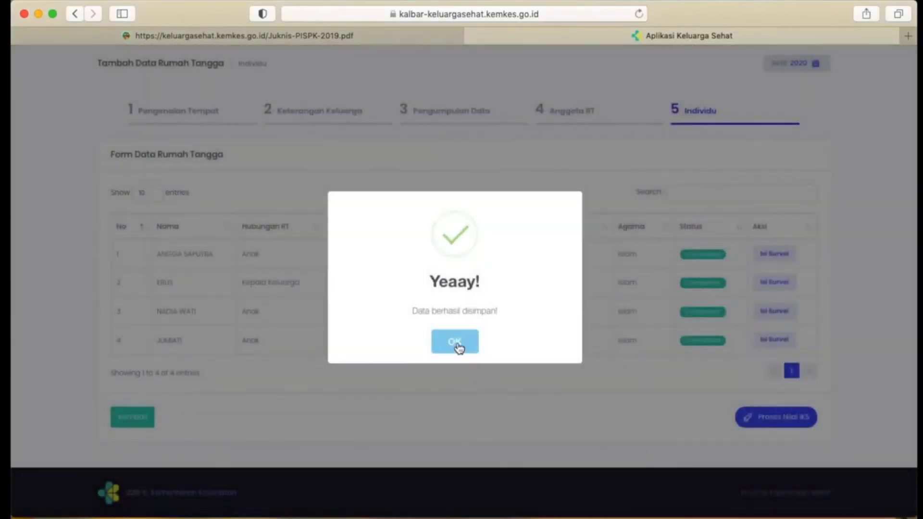
{"action": "left_click", "coordinate": [457, 344]}
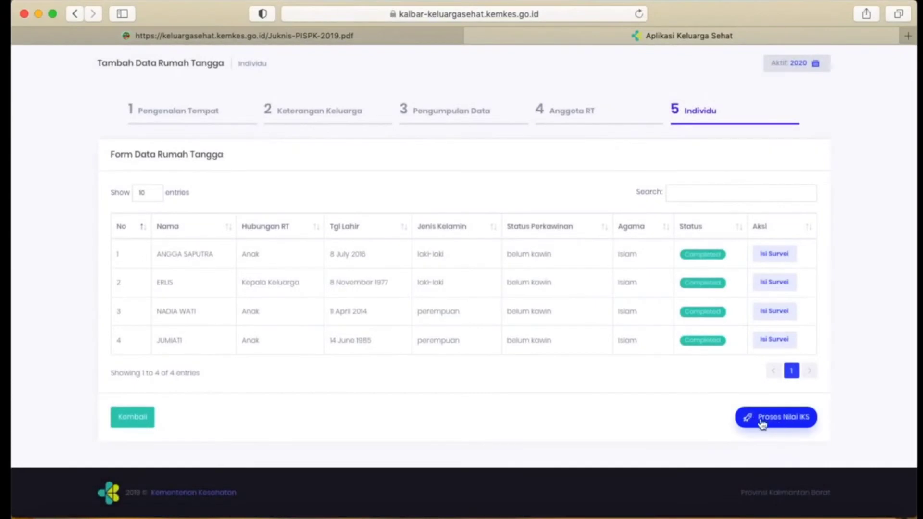
{"action": "left_click", "coordinate": [780, 426]}
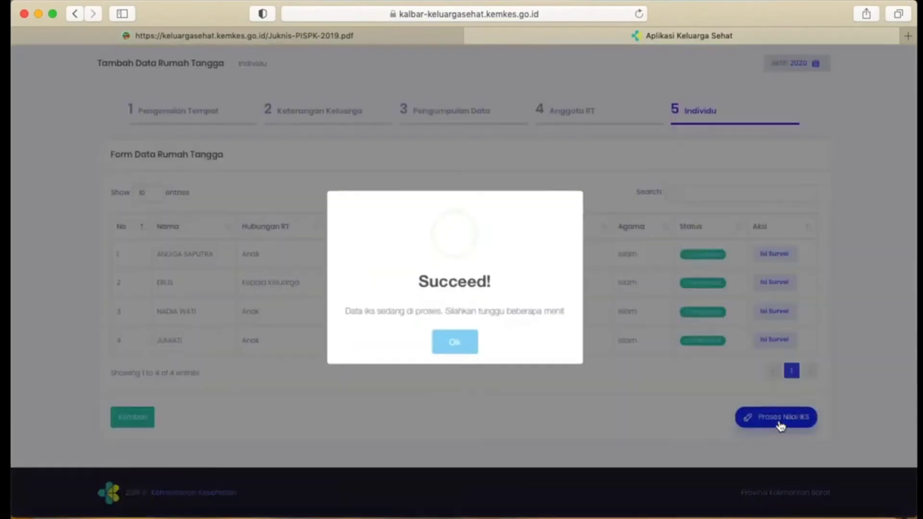
{"action": "left_click", "coordinate": [454, 341]}
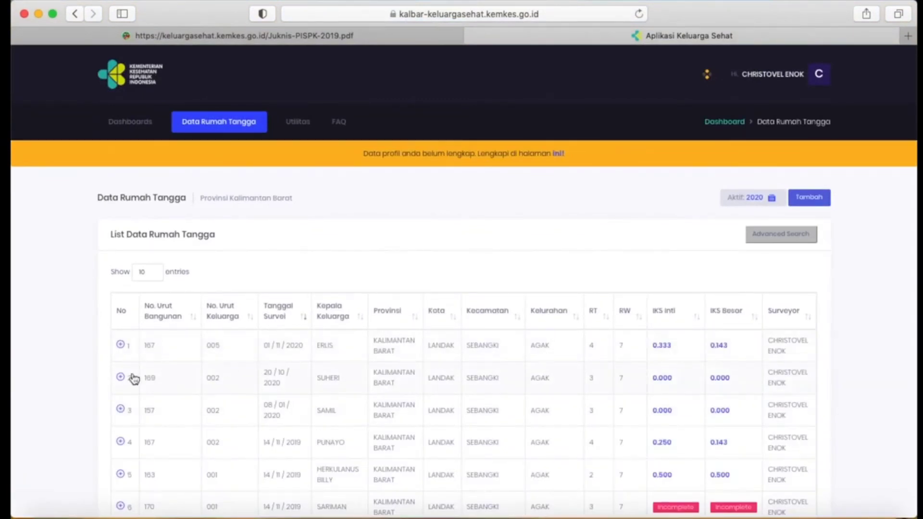
Open the Riwayat Intervensi of the first household in the list and compare its indicators and IKS across interventions.
{"action": "left_click", "coordinate": [121, 346]}
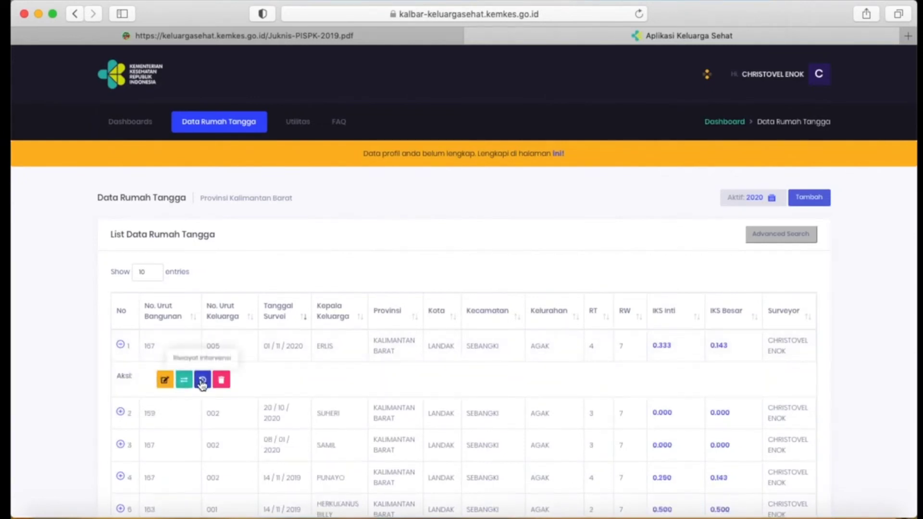
{"action": "left_click", "coordinate": [202, 381]}
{"action": "scroll", "coordinate": [408, 355], "scroll_direction": "down", "scroll_amount": 2}
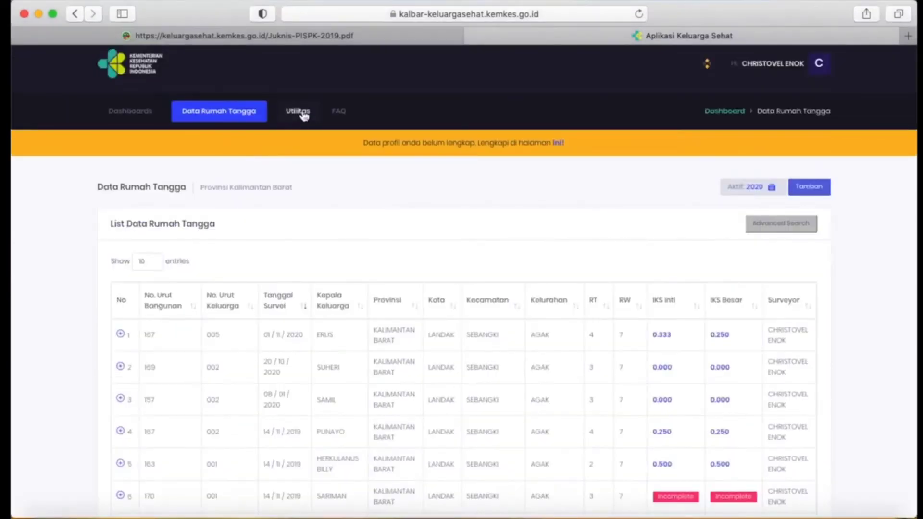
Open Monitoring Wilayah and view the 2020 Target Wilayah and Target Surveyor achievement charts.
{"action": "left_click", "coordinate": [302, 113]}
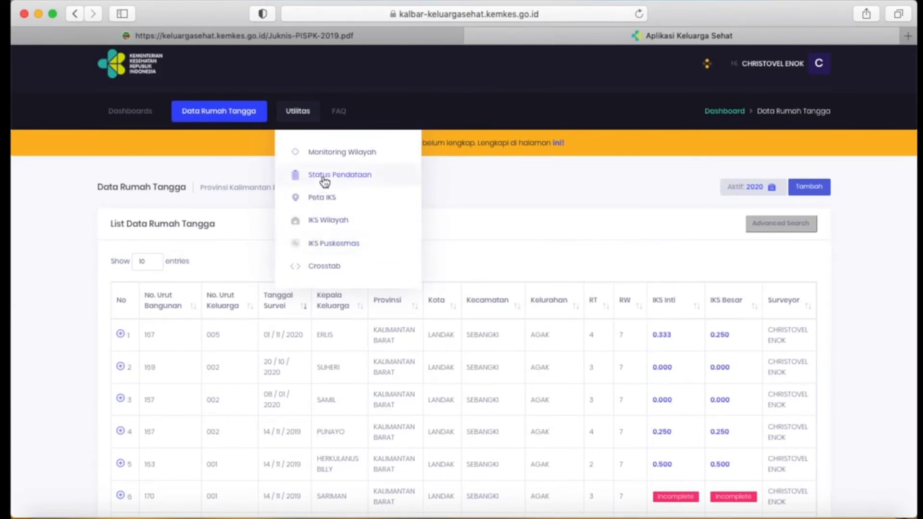
{"action": "left_click", "coordinate": [333, 152]}
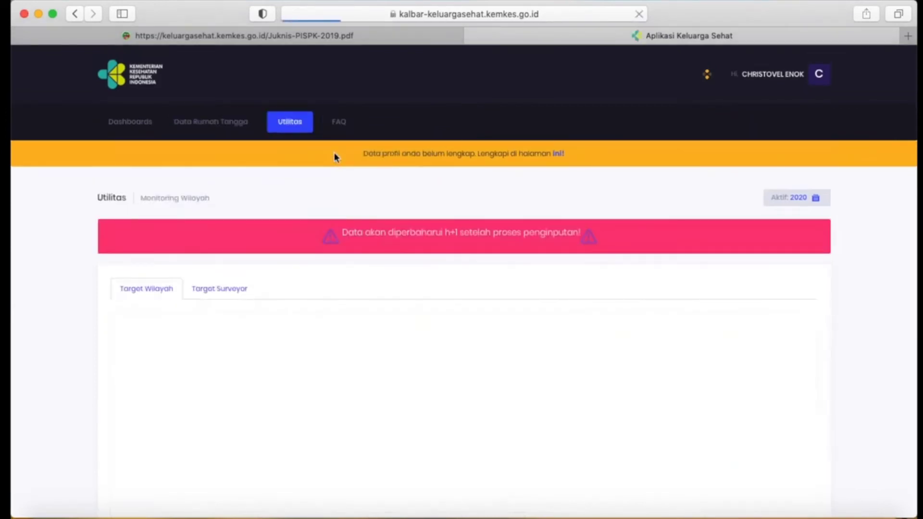
{"action": "scroll", "coordinate": [334, 152], "scroll_direction": "down", "scroll_amount": 3}
{"action": "left_click", "coordinate": [219, 189]}
{"action": "left_click", "coordinate": [143, 190]}
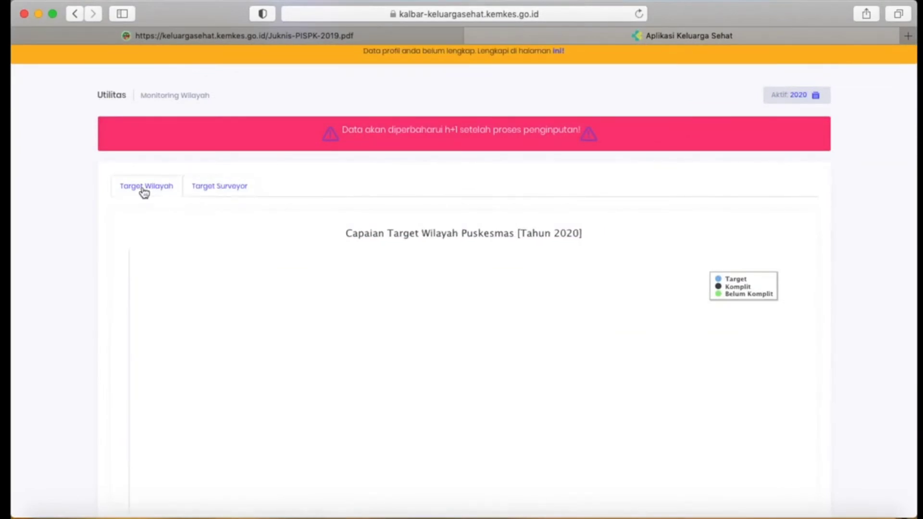
{"action": "left_click", "coordinate": [204, 193]}
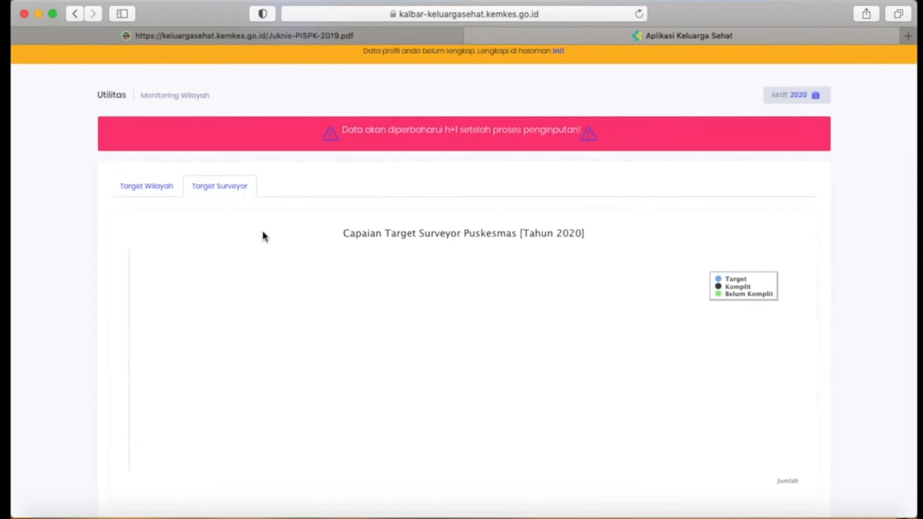
{"action": "scroll", "coordinate": [318, 246], "scroll_direction": "up", "scroll_amount": 3}
Open Status Pendataan and examine the total, Komplit and Belum Komplit bars for the active year 2020.
{"action": "left_click", "coordinate": [290, 112]}
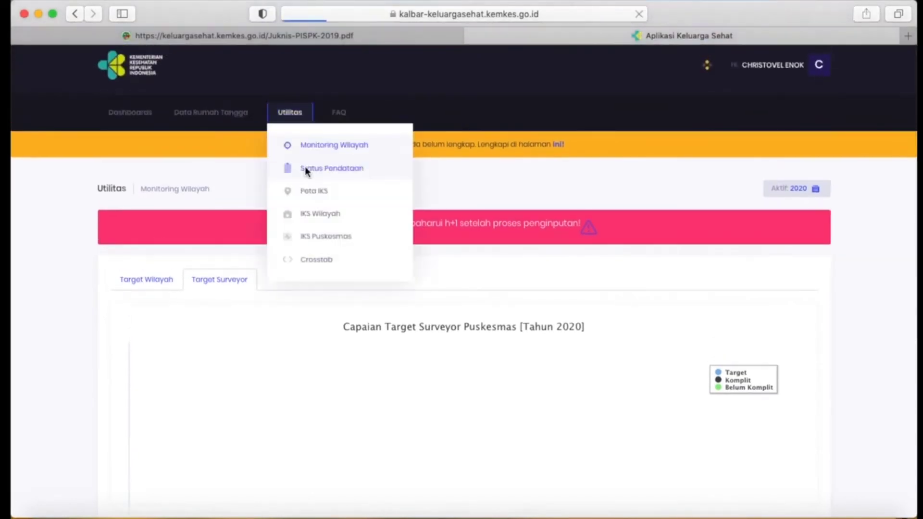
{"action": "left_click", "coordinate": [305, 168]}
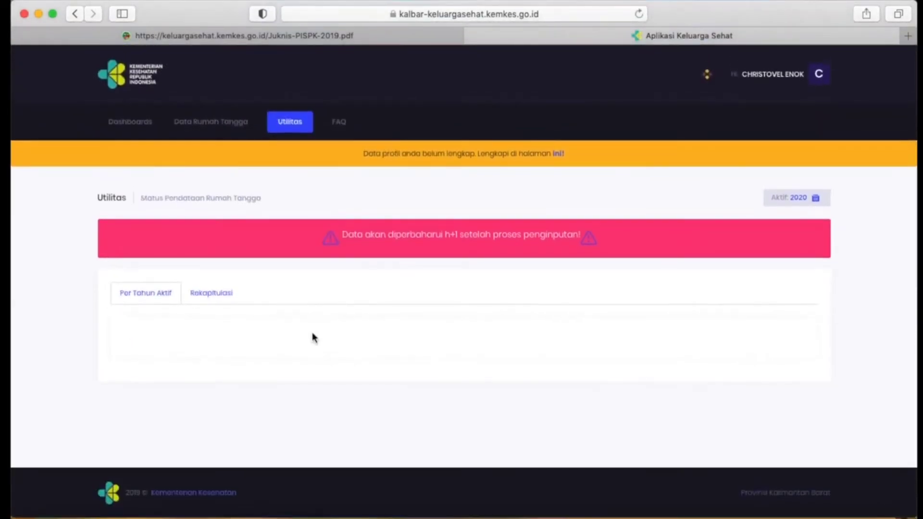
{"action": "scroll", "coordinate": [314, 338], "scroll_direction": "down", "scroll_amount": 3}
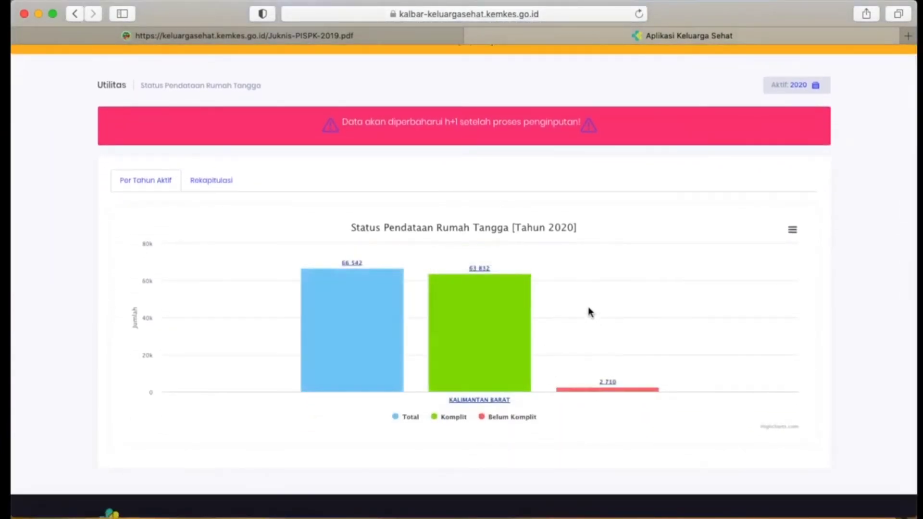
{"action": "mouse_move", "coordinate": [435, 342]}
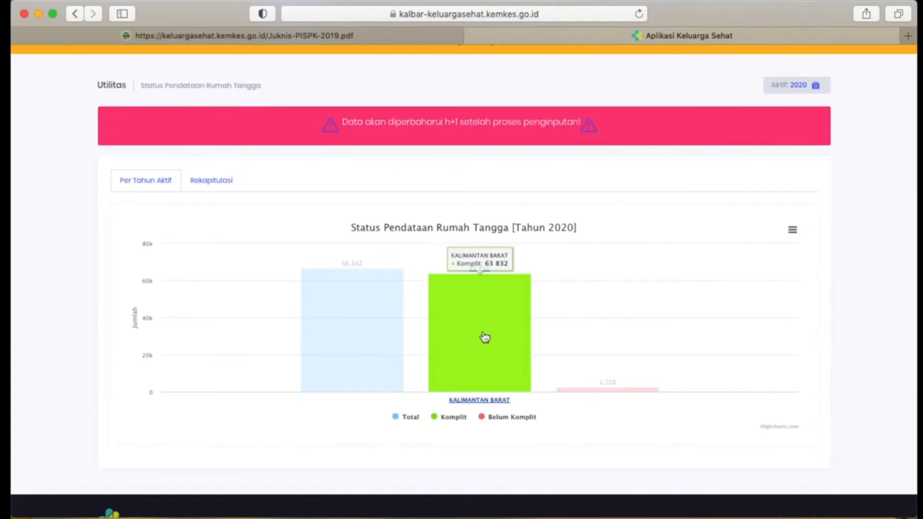
{"action": "mouse_move", "coordinate": [593, 397]}
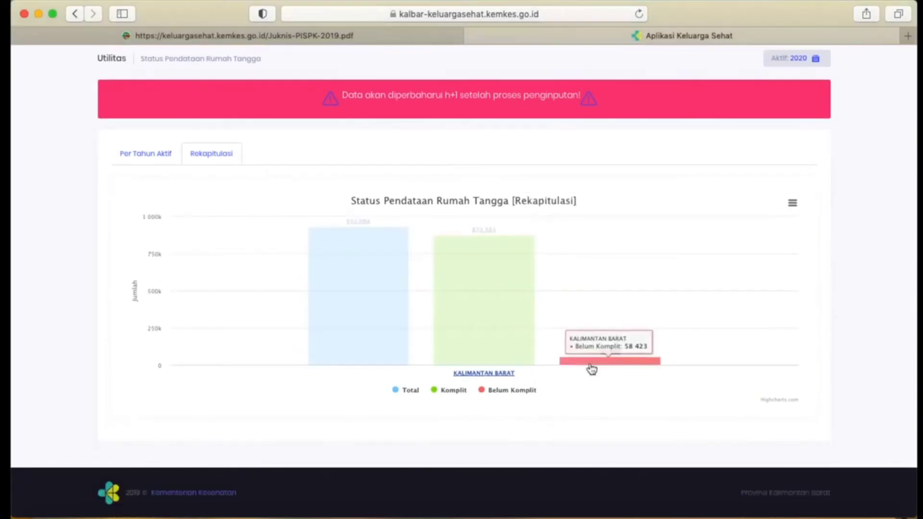
Drill down the Belum Komplit data in the Rekapitulasi chart by Kota/Kabupaten and into the kecamatan of Landak.
{"action": "left_click", "coordinate": [590, 363]}
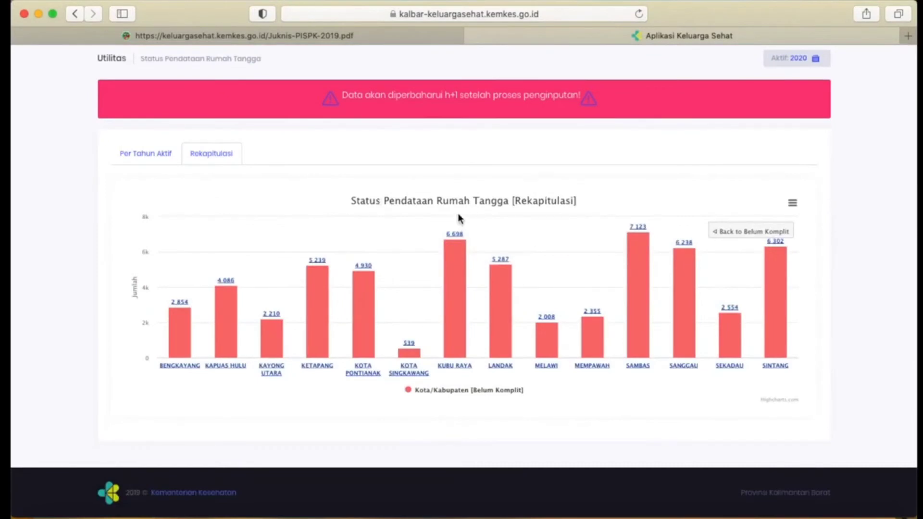
{"action": "mouse_move", "coordinate": [463, 340]}
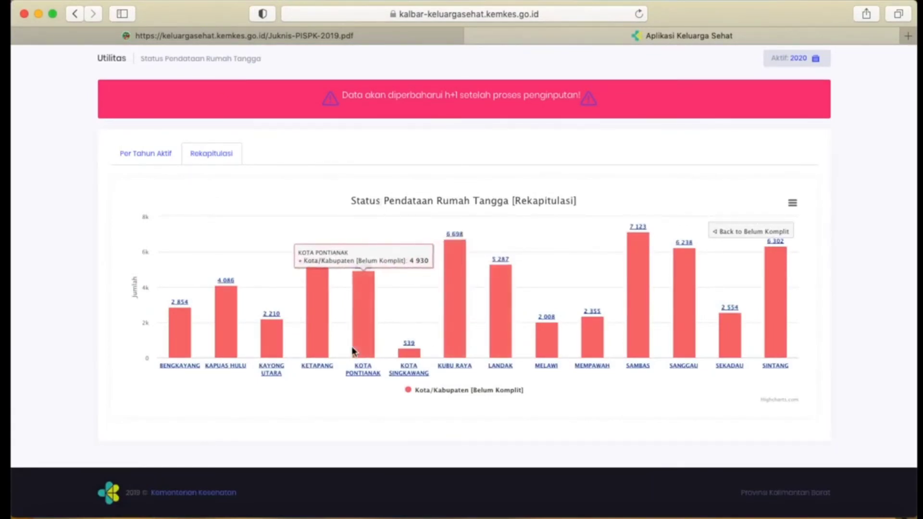
{"action": "left_click", "coordinate": [500, 313]}
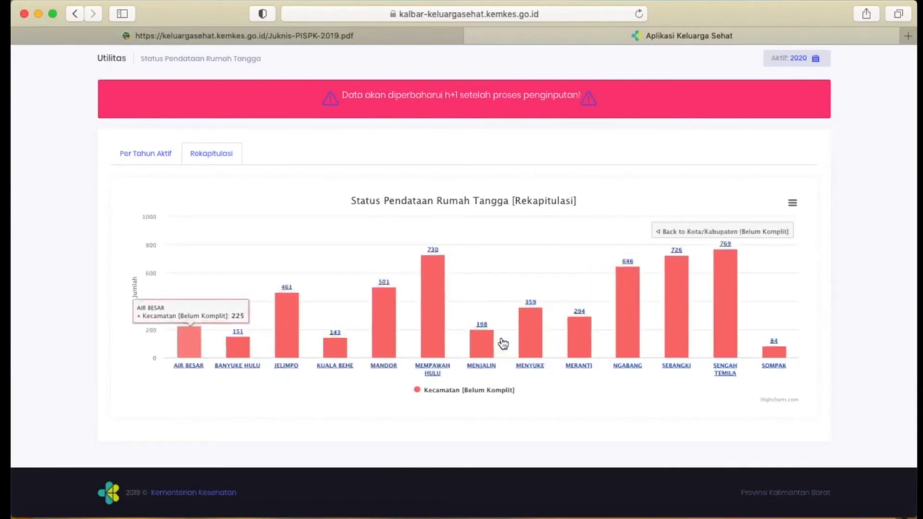
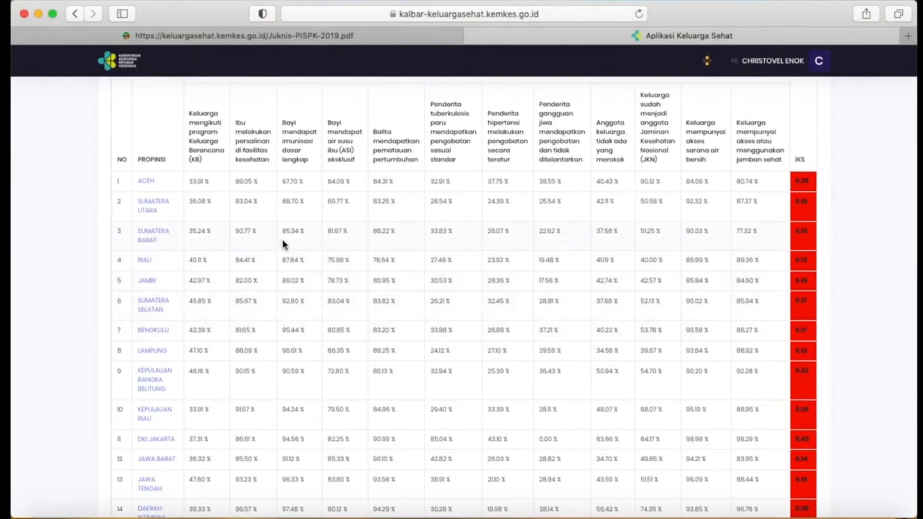
Examine the indicators and IKS of all provinces in the Indonesia IKS Wilayah table and drill into Kalimantan Barat.
{"action": "scroll", "coordinate": [297, 354], "scroll_direction": "down", "scroll_amount": 5}
{"action": "scroll", "coordinate": [296, 354], "scroll_direction": "up", "scroll_amount": 5}
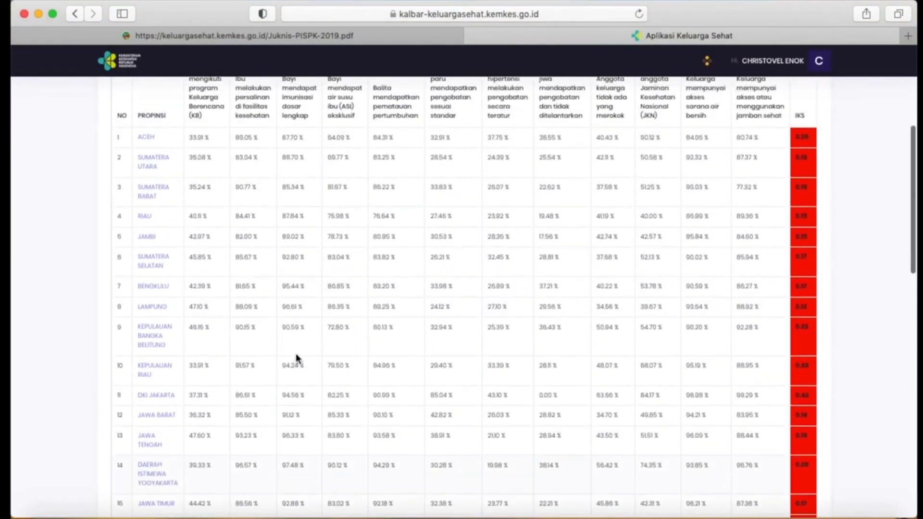
{"action": "scroll", "coordinate": [296, 354], "scroll_direction": "down", "scroll_amount": 15}
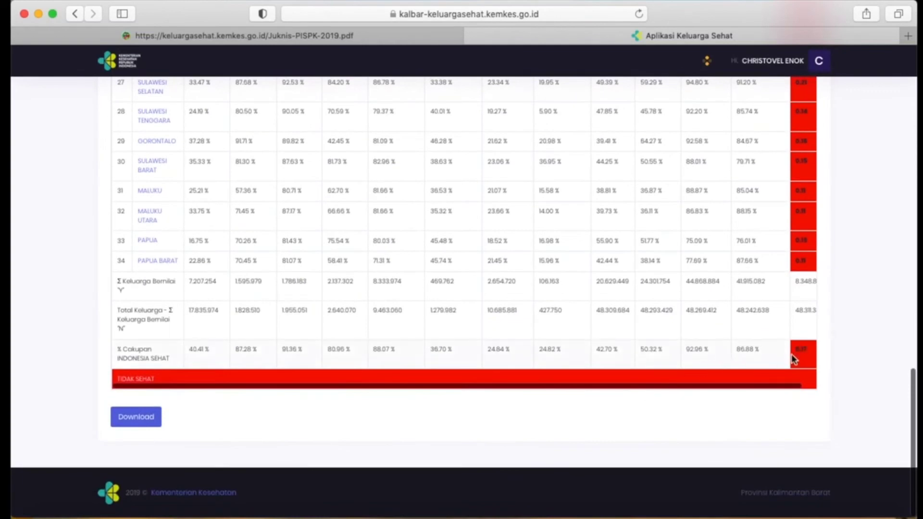
{"action": "scroll", "coordinate": [207, 115], "scroll_direction": "up", "scroll_amount": 12}
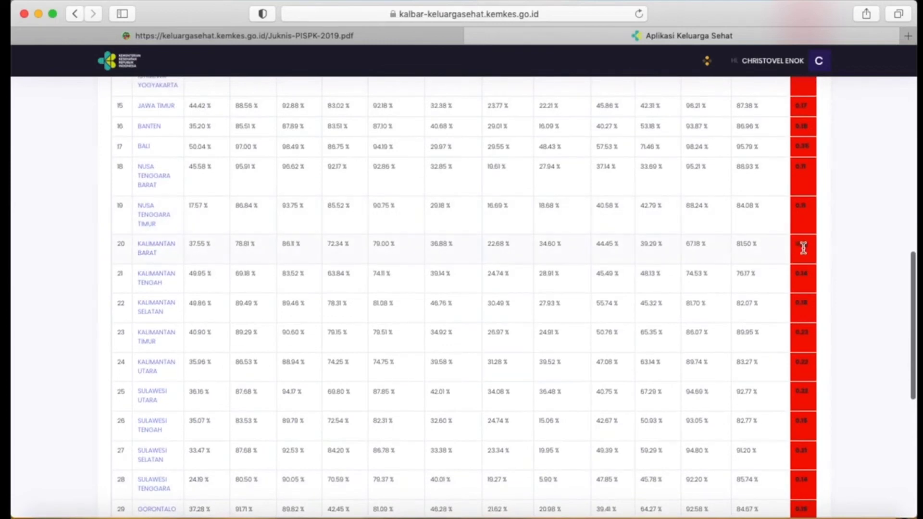
{"action": "left_click", "coordinate": [145, 256]}
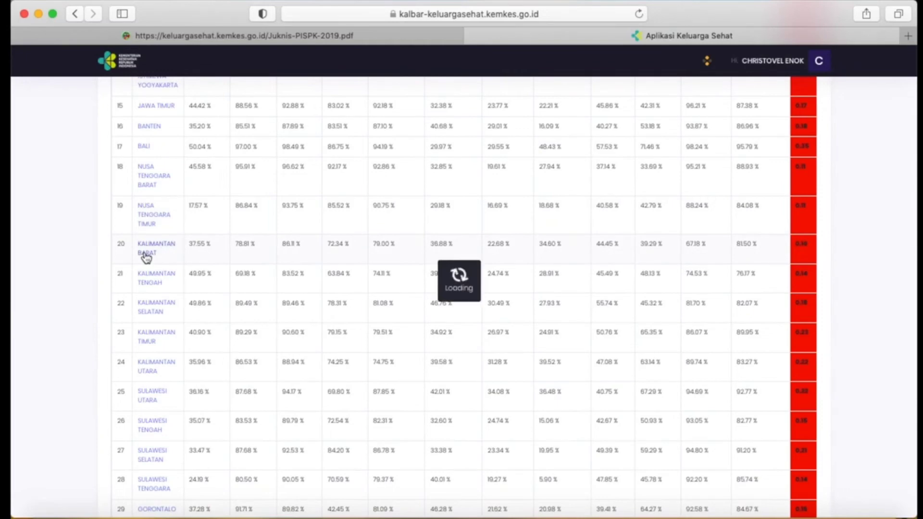
Drill into Landak among Kalimantan Barat's kota/kabupaten and compare the indicators and IKS of its kecamatan.
{"action": "scroll", "coordinate": [166, 269], "scroll_direction": "down", "scroll_amount": 5}
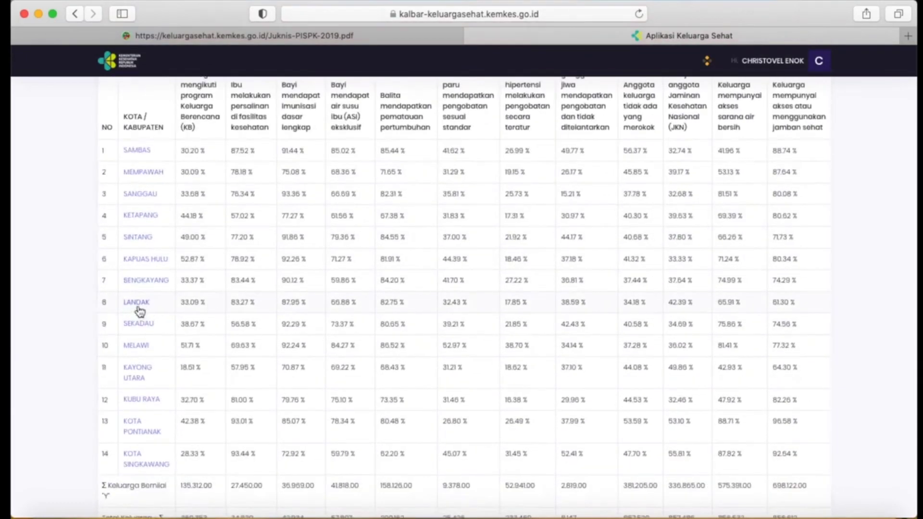
{"action": "left_click", "coordinate": [138, 308]}
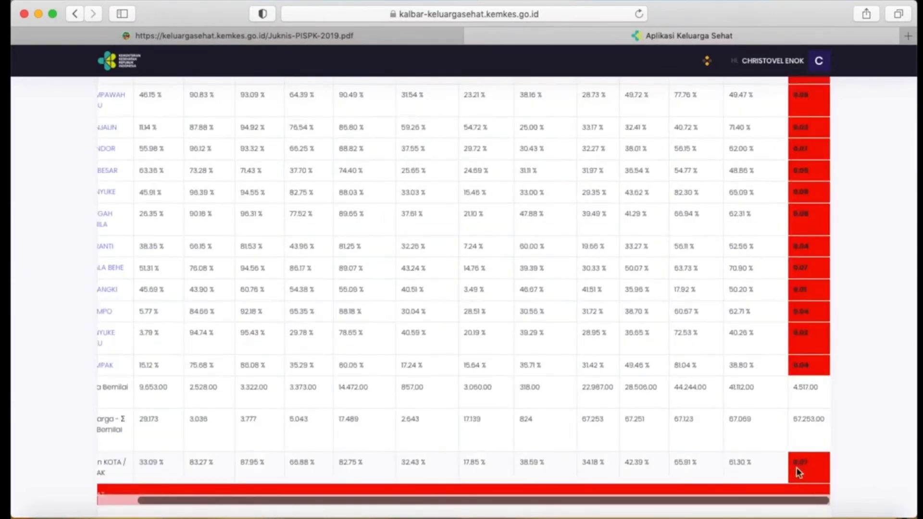
{"action": "scroll", "coordinate": [473, 298], "scroll_direction": "left", "scroll_amount": 3}
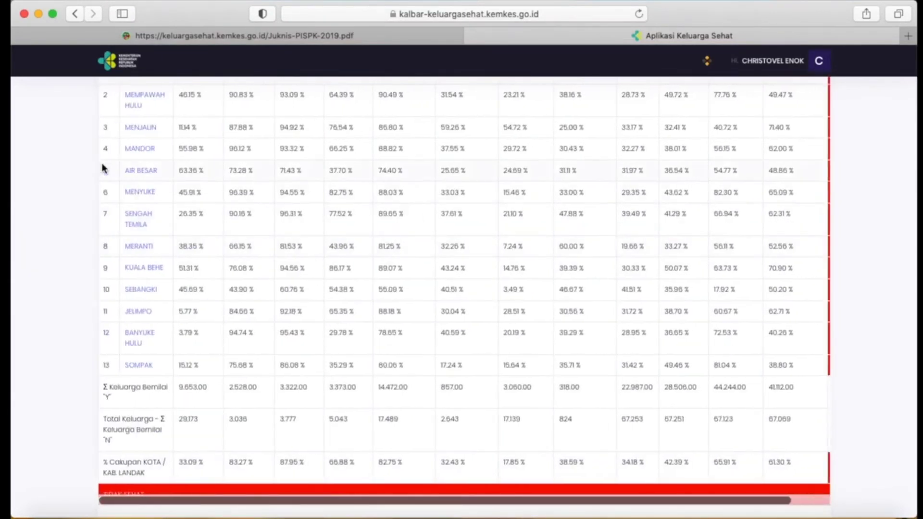
{"action": "scroll", "coordinate": [141, 180], "scroll_direction": "up", "scroll_amount": 3}
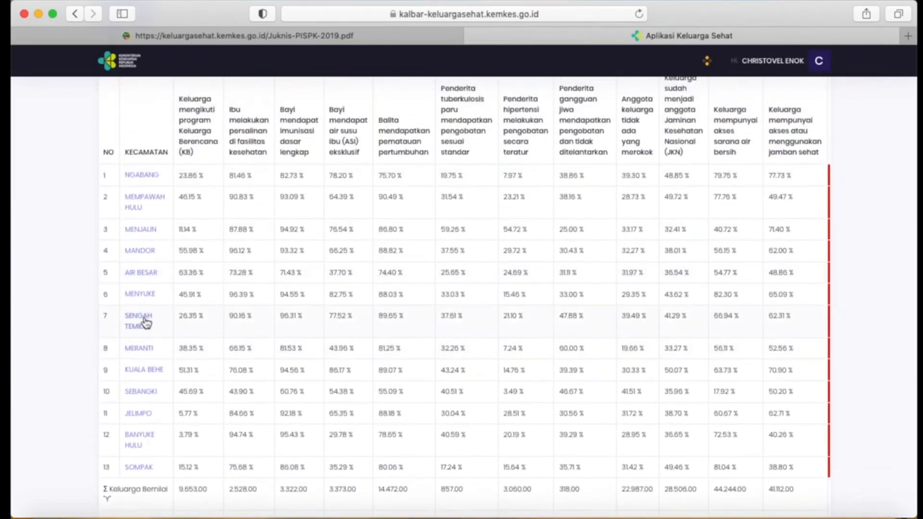
{"action": "scroll", "coordinate": [144, 324], "scroll_direction": "down", "scroll_amount": 3}
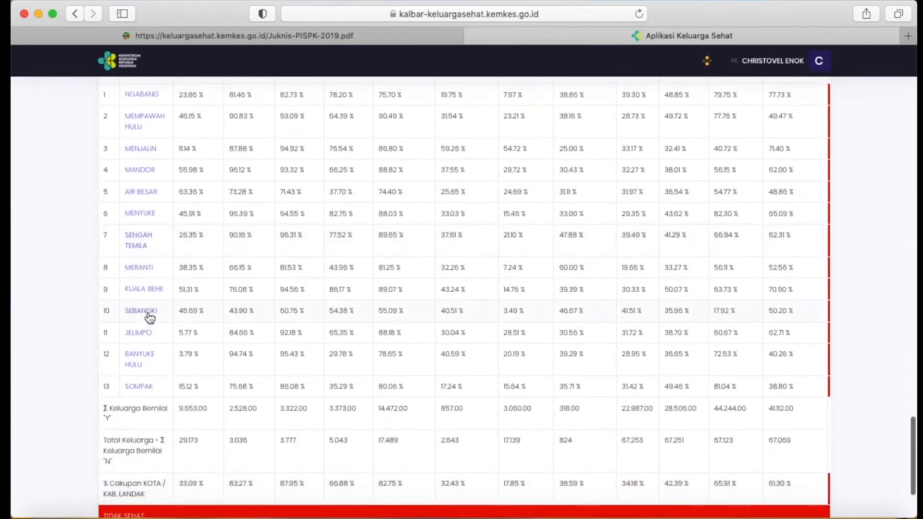
{"action": "scroll", "coordinate": [727, 304], "scroll_direction": "right", "scroll_amount": 2}
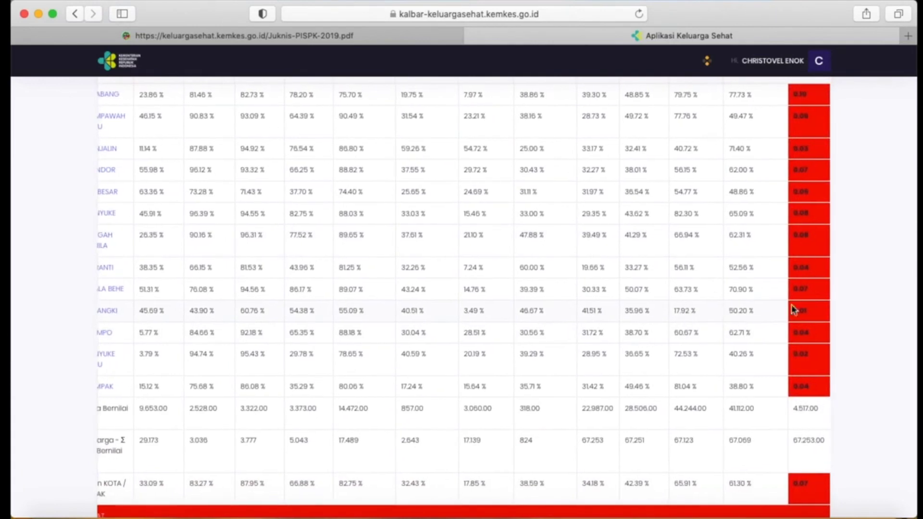
Drill into kecamatan Sebangki and view the indicators and IKS of its desa/kelurahan.
{"action": "scroll", "coordinate": [558, 325], "scroll_direction": "left", "scroll_amount": 2}
{"action": "left_click", "coordinate": [143, 311]}
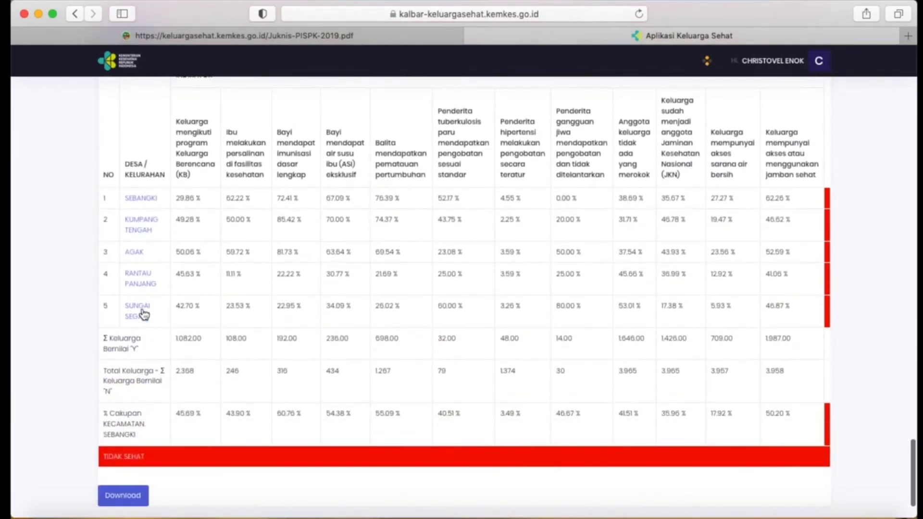
{"action": "scroll", "coordinate": [553, 324], "scroll_direction": "right", "scroll_amount": 2}
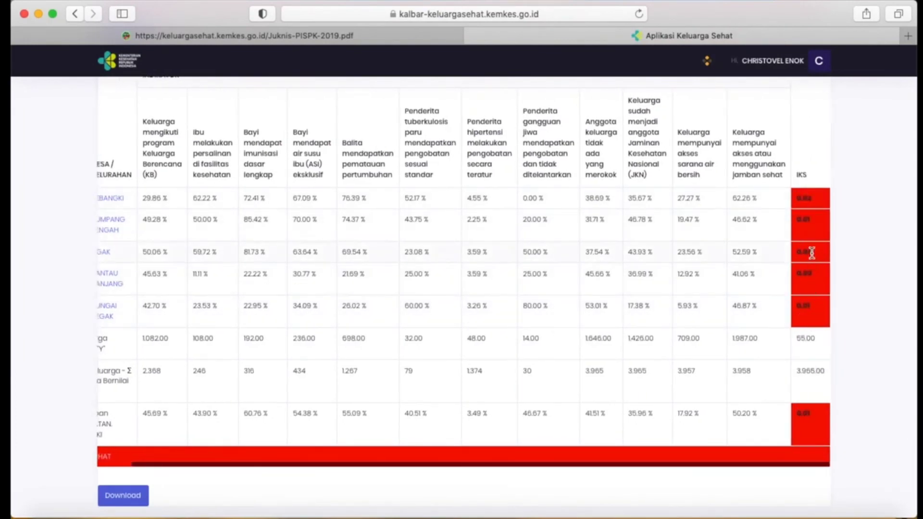
Drill into desa Sebangki, through RW 001 and on to RT 001, reviewing the indicators and IKS at each level.
{"action": "scroll", "coordinate": [667, 255], "scroll_direction": "left", "scroll_amount": 2}
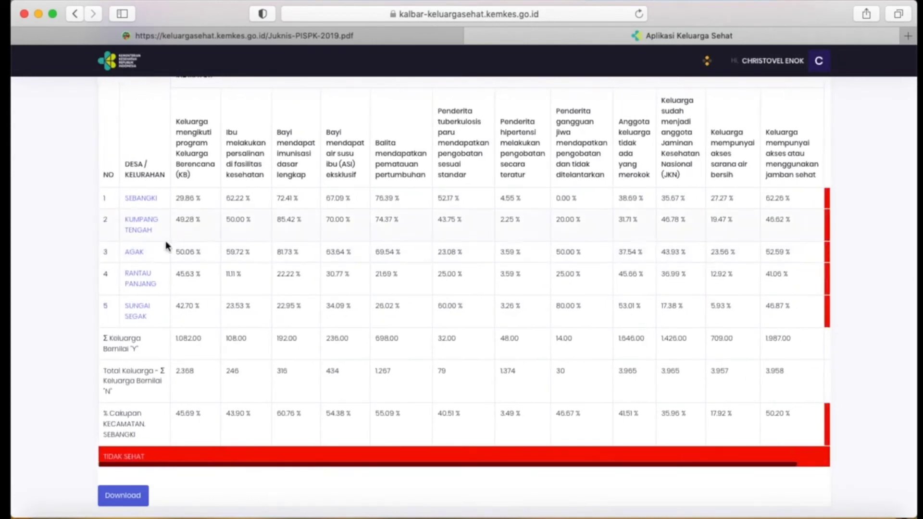
{"action": "left_click", "coordinate": [141, 198]}
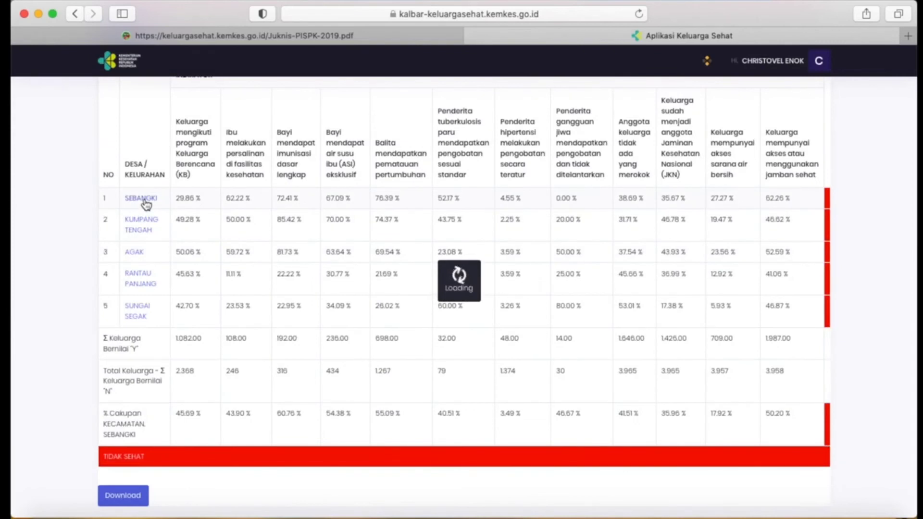
{"action": "scroll", "coordinate": [146, 206], "scroll_direction": "down", "scroll_amount": 2}
{"action": "scroll", "coordinate": [146, 206], "scroll_direction": "down", "scroll_amount": 9}
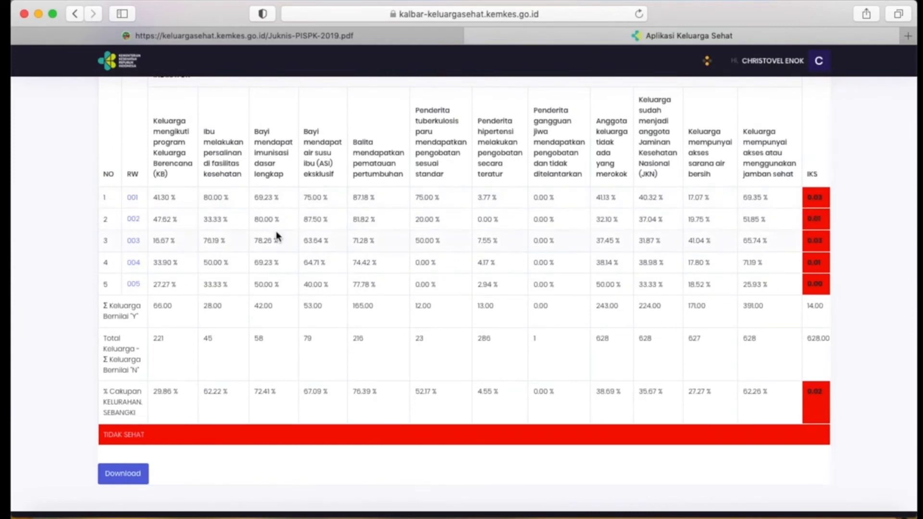
{"action": "left_click", "coordinate": [133, 201]}
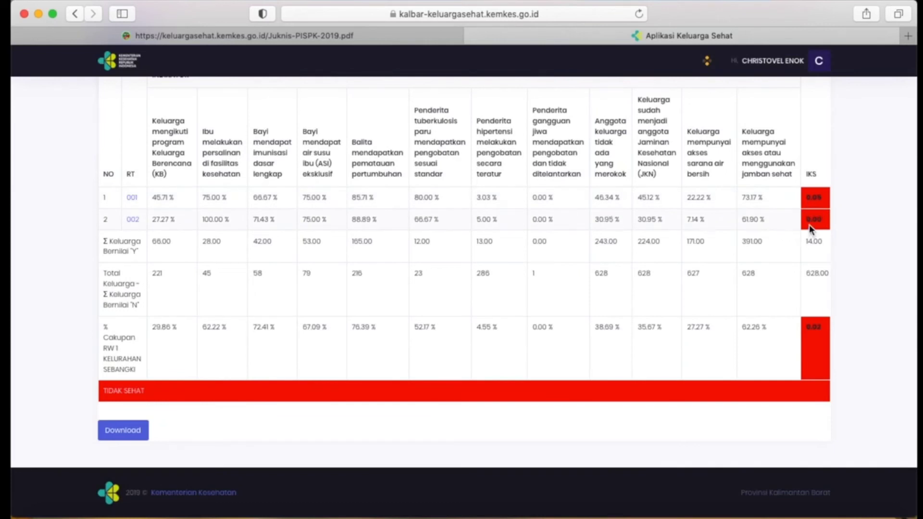
{"action": "left_click", "coordinate": [132, 199]}
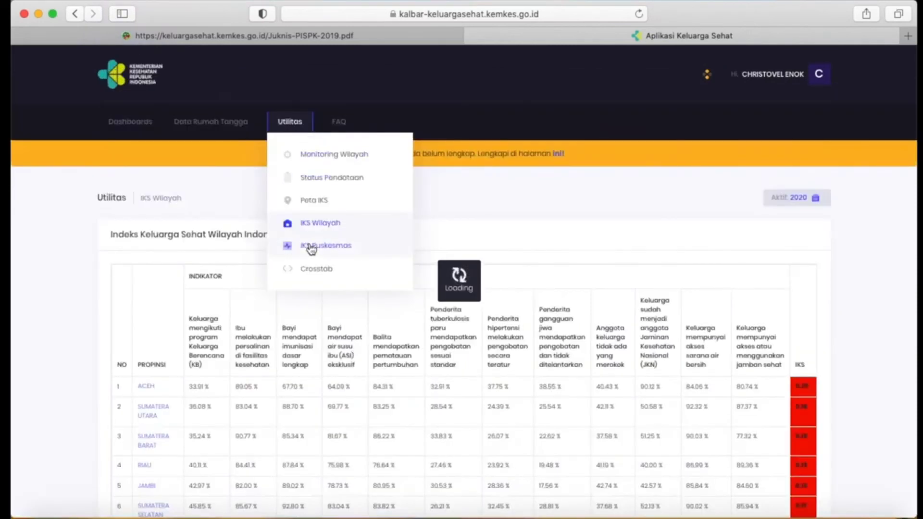
Open IKS Puskesmas and review the Sebangki puskesmas indicators, coverage and IKS.
{"action": "left_click", "coordinate": [310, 246]}
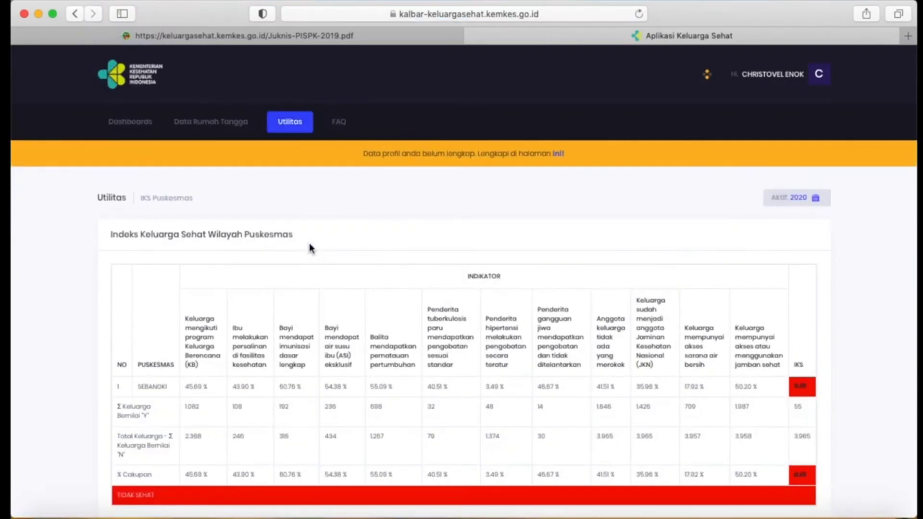
{"action": "scroll", "coordinate": [310, 248], "scroll_direction": "down", "scroll_amount": 3}
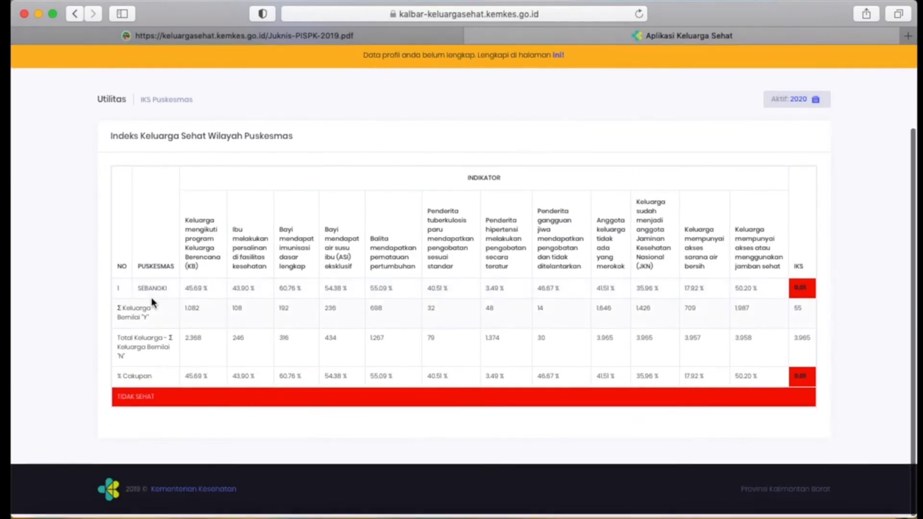
{"action": "scroll", "coordinate": [152, 302], "scroll_direction": "up", "scroll_amount": 2}
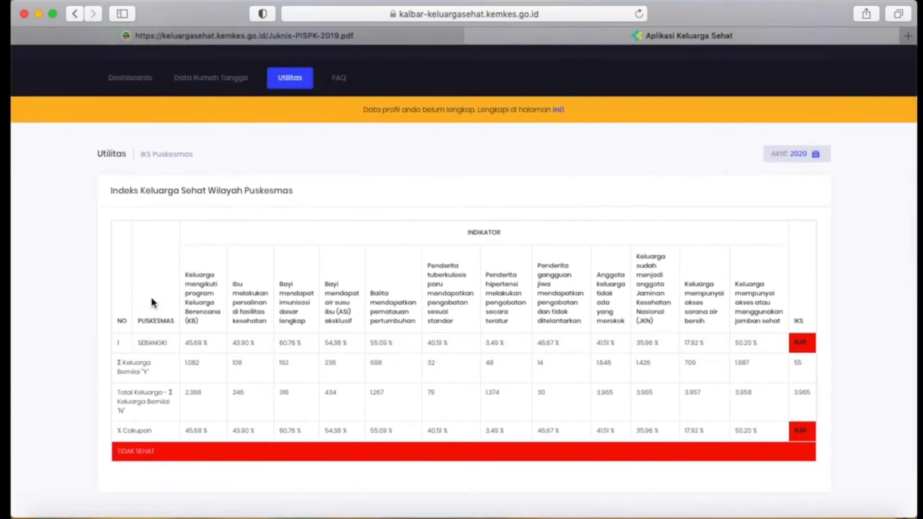
Open the Crosstab analysis, view its CSV file chooser, and cancel without choosing a file.
{"action": "scroll", "coordinate": [172, 177], "scroll_direction": "up", "scroll_amount": 2}
{"action": "left_click", "coordinate": [307, 121]}
{"action": "left_click", "coordinate": [304, 269]}
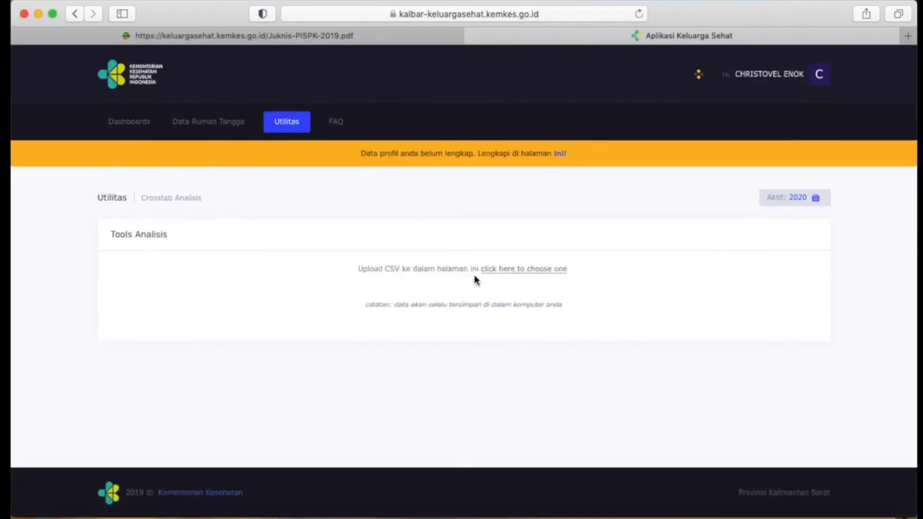
{"action": "left_click", "coordinate": [523, 273]}
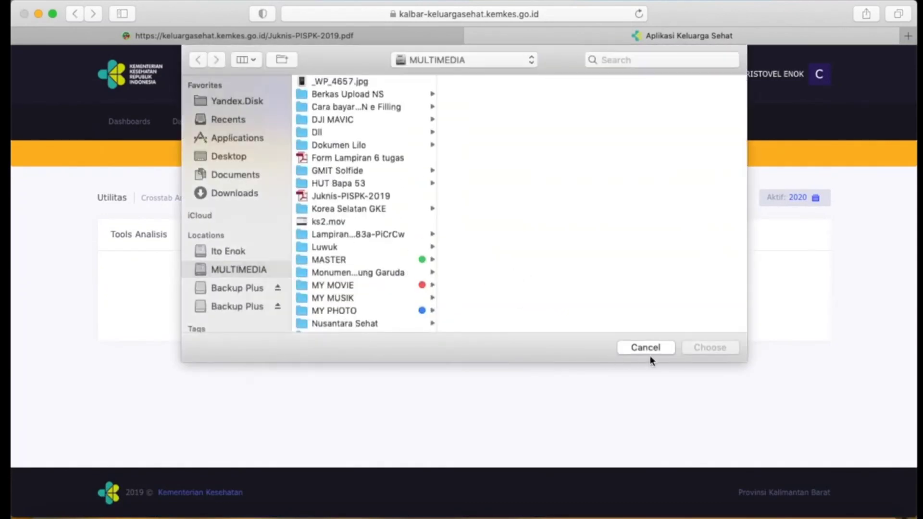
{"action": "left_click", "coordinate": [650, 347]}
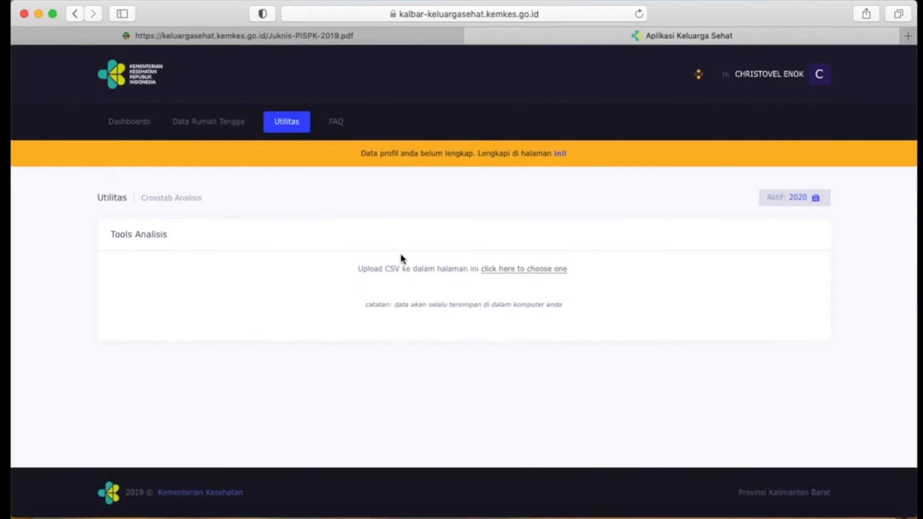
Return to Data Rumah Tangga, look over the household list, and expand the first household's row to show its actions.
{"action": "left_click", "coordinate": [200, 116]}
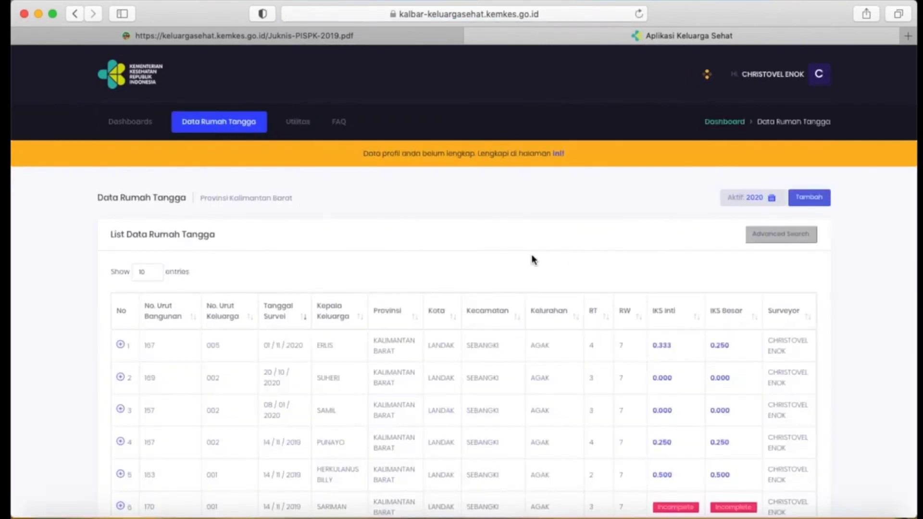
{"action": "scroll", "coordinate": [534, 260], "scroll_direction": "down", "scroll_amount": 2}
{"action": "scroll", "coordinate": [534, 260], "scroll_direction": "up", "scroll_amount": 2}
{"action": "scroll", "coordinate": [477, 318], "scroll_direction": "down", "scroll_amount": 3}
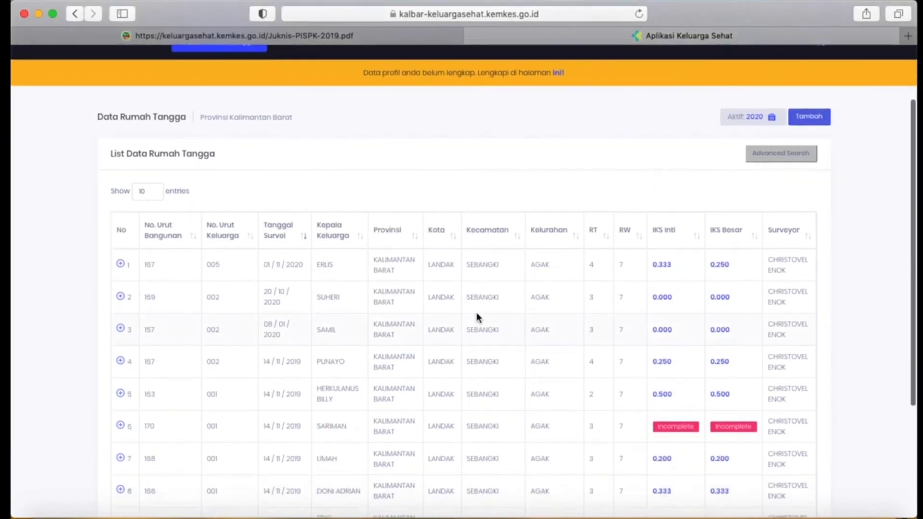
{"action": "left_click", "coordinate": [120, 264]}
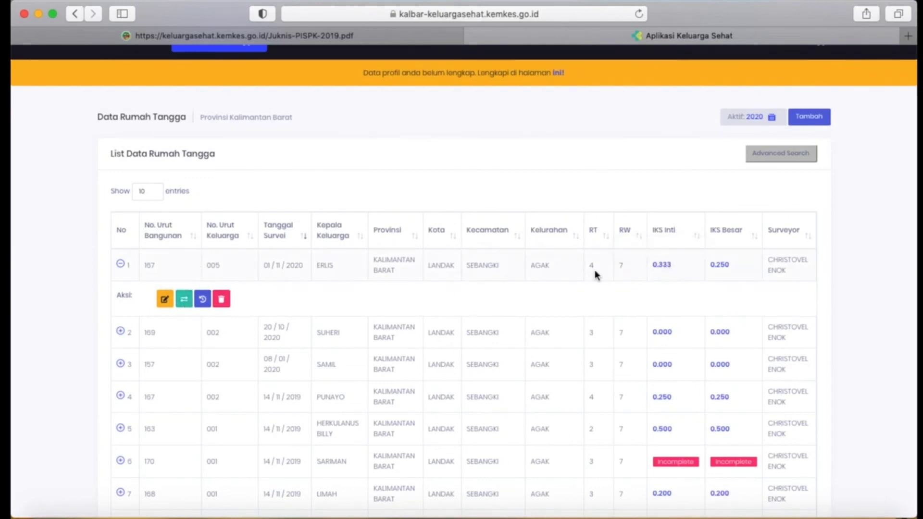
{"action": "scroll", "coordinate": [509, 280], "scroll_direction": "up", "scroll_amount": 3}
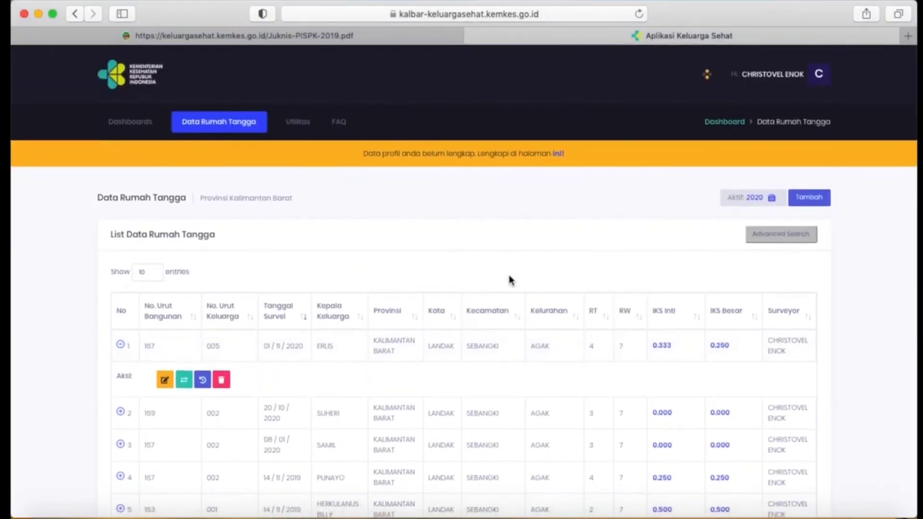